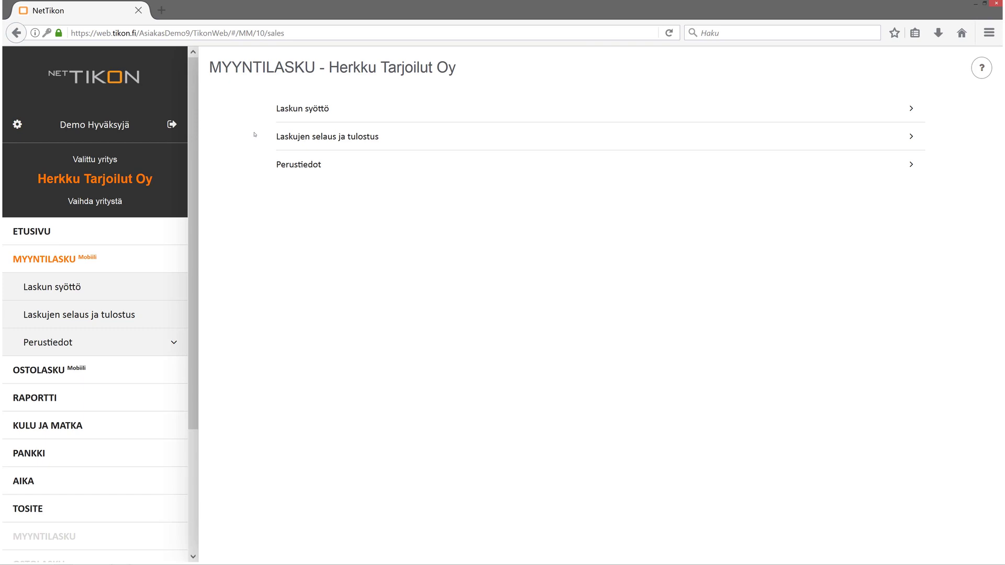
- Open sales invoice entry (Laskun syöttö) and select the invoice's customer by filtering the customer list by first name
click(293, 111)
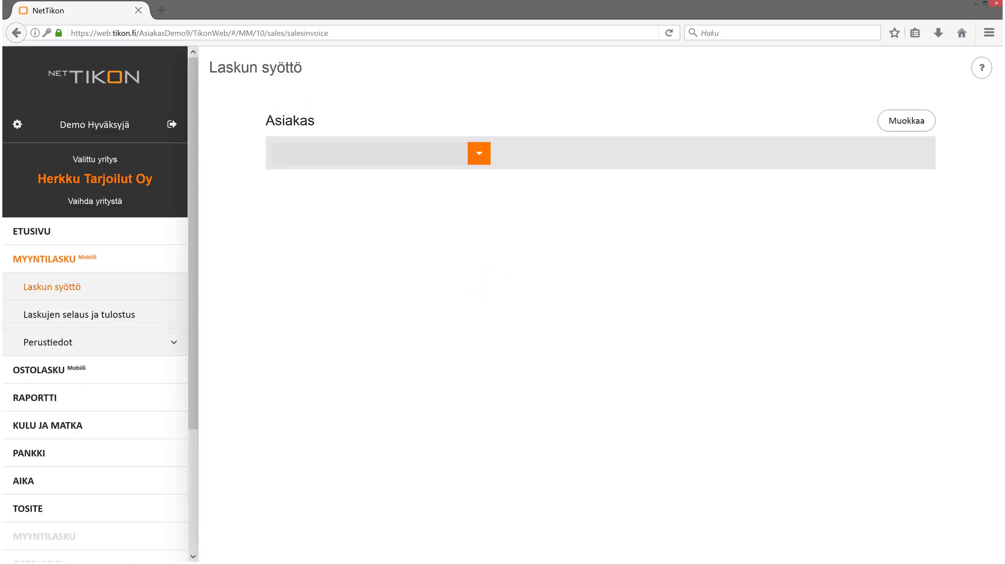
click(375, 156)
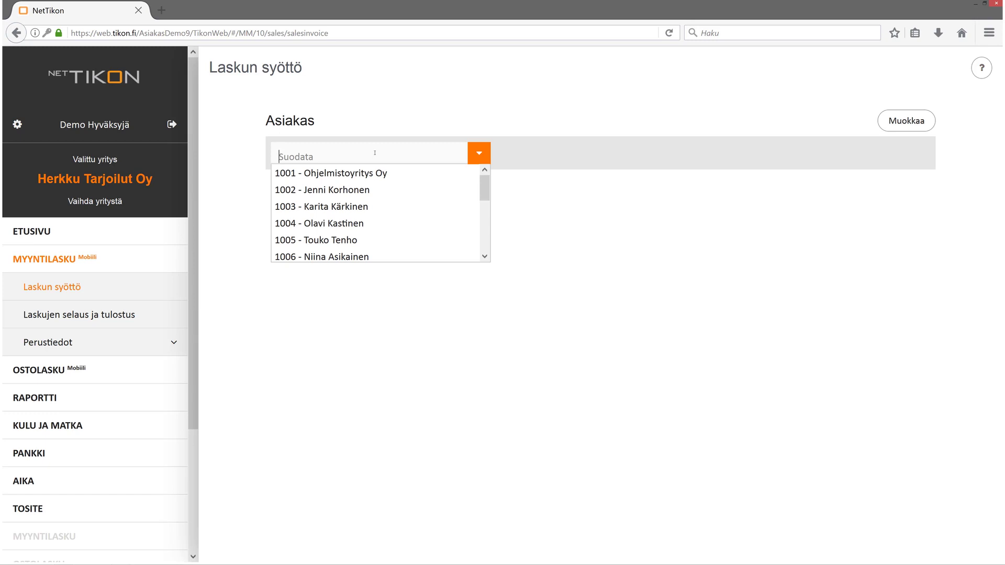
text(o)
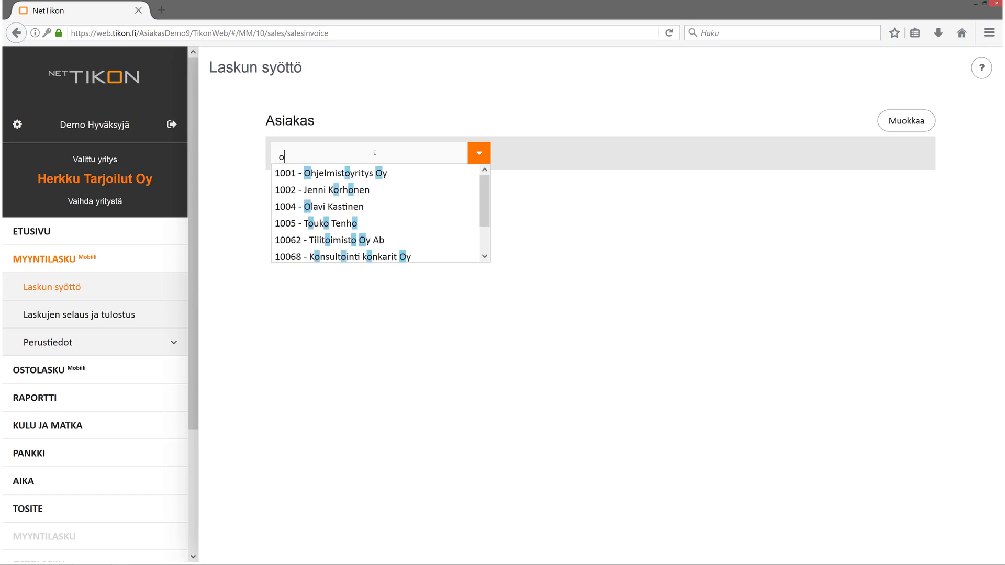
text(lavi)
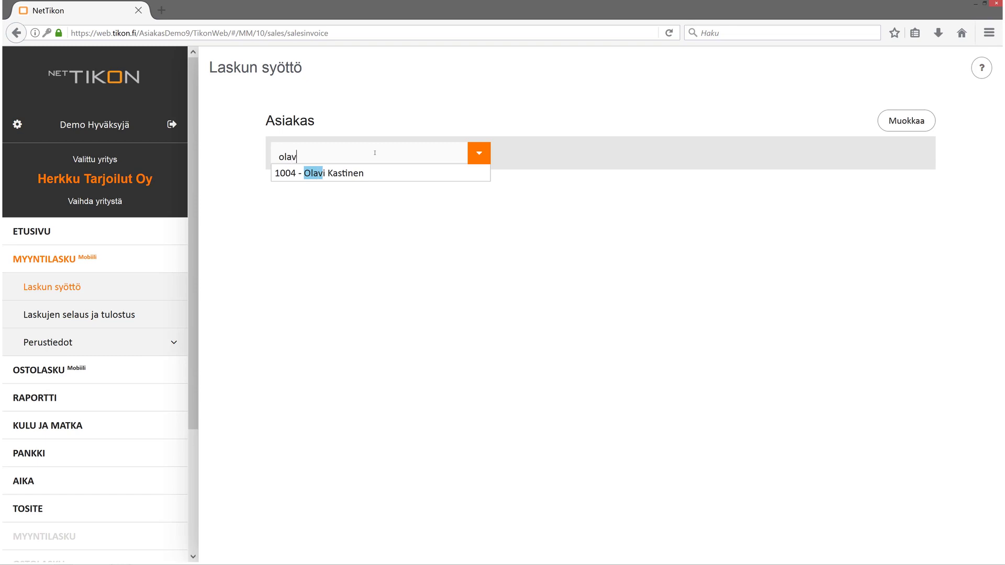
click(345, 174)
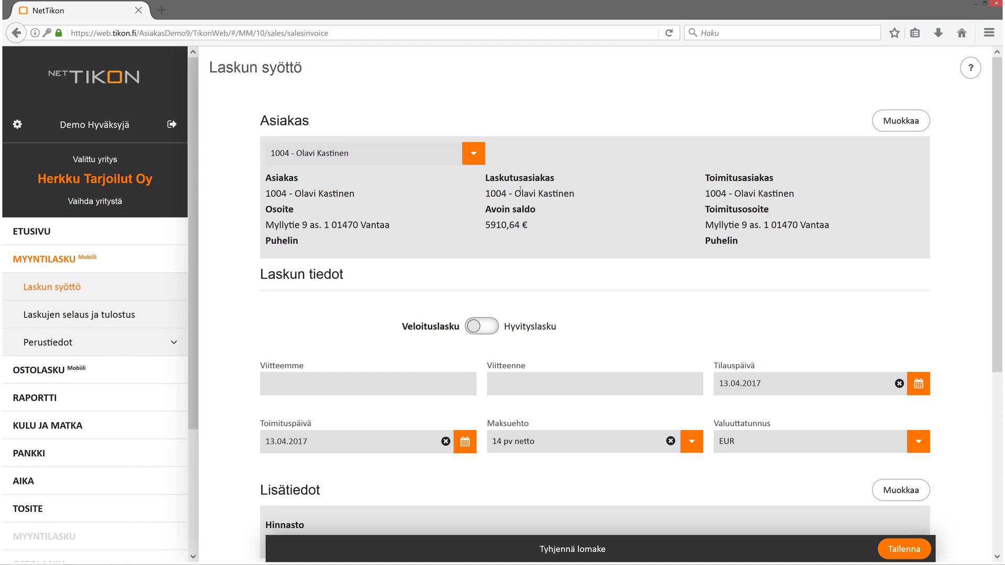
- Review the Asiakas, Laskutusasiakas and Toimitusasiakas details in the invoice's customer selection, leaving them unedited
click(904, 122)
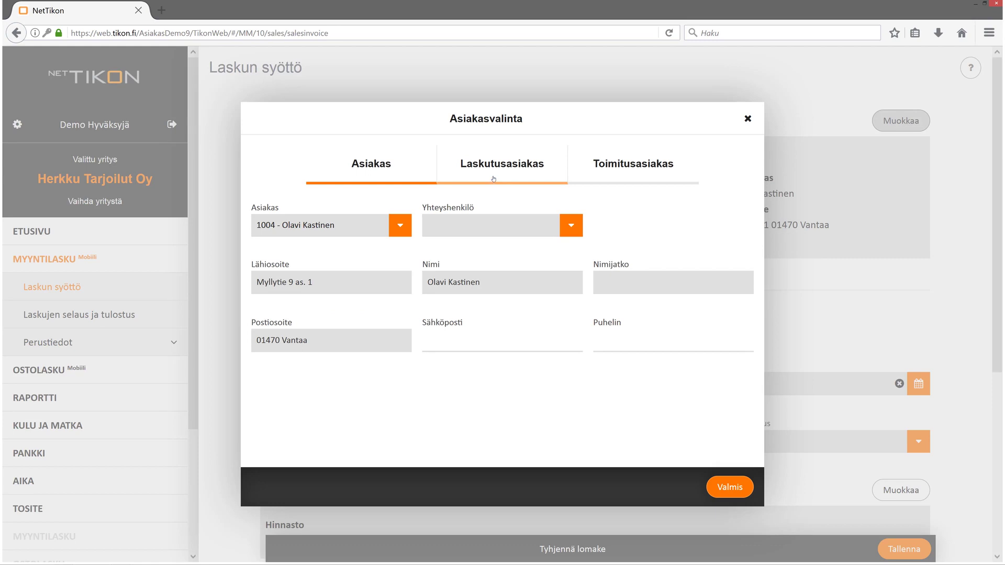
click(493, 179)
click(623, 171)
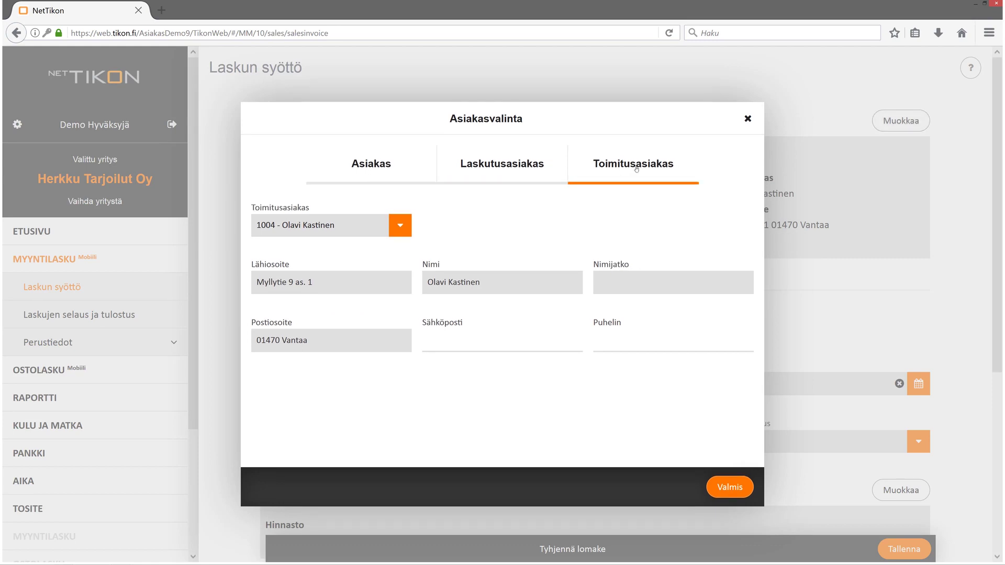
click(748, 119)
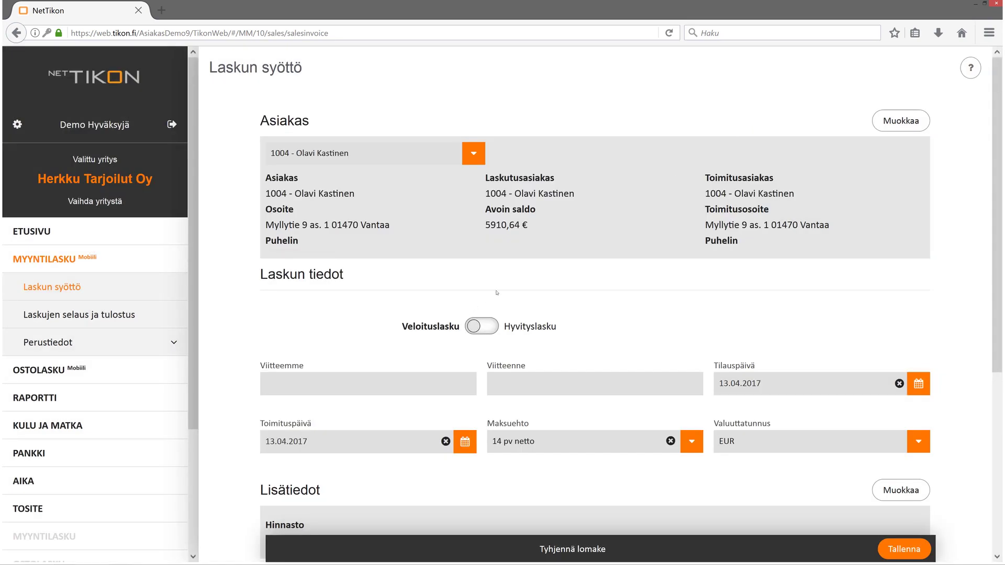
- Review the invoice's reference and order date fields and the available payment terms (Maksuehto), keeping 14 pv netto
scroll(496, 293, down, 2)
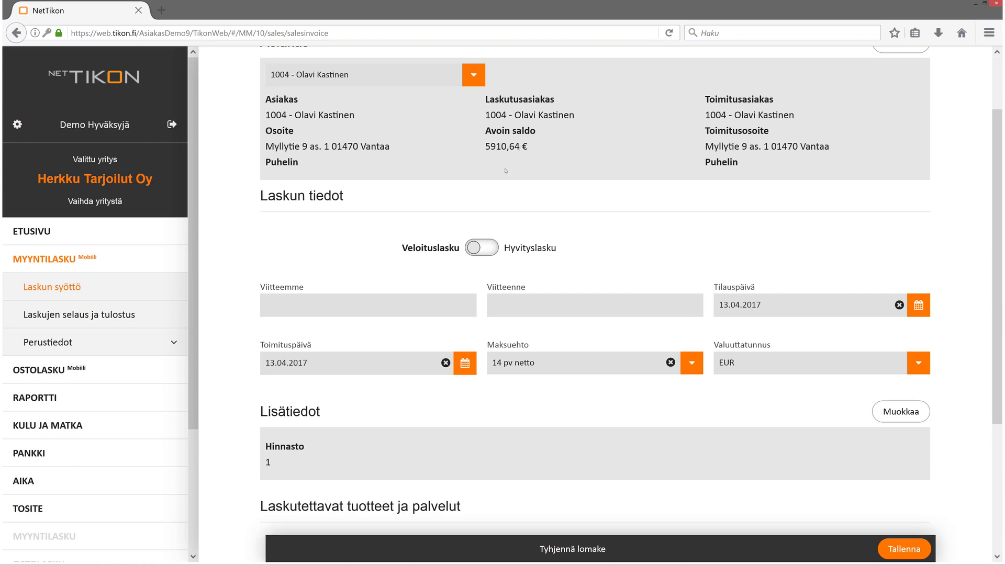
scroll(492, 173, down, 2)
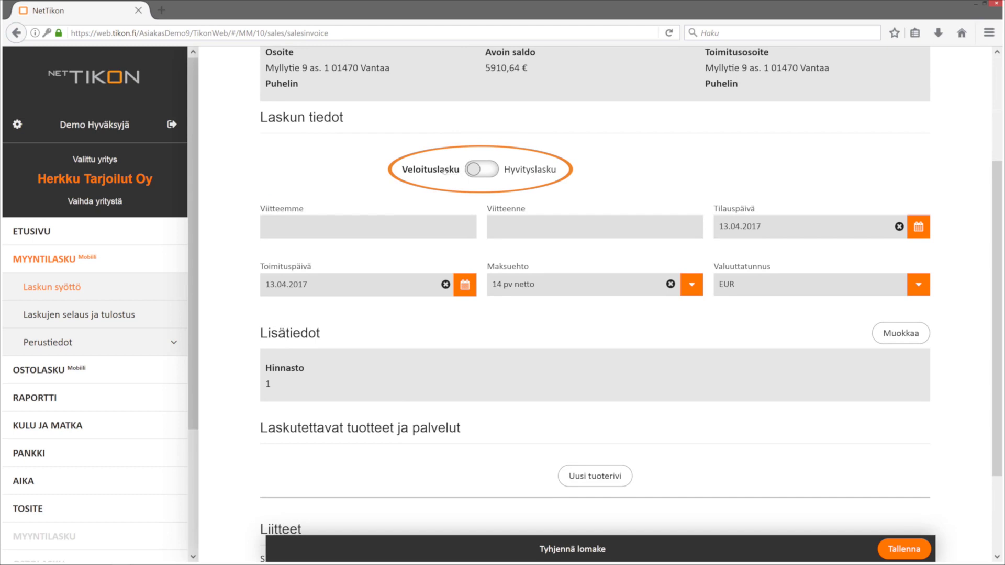
click(408, 225)
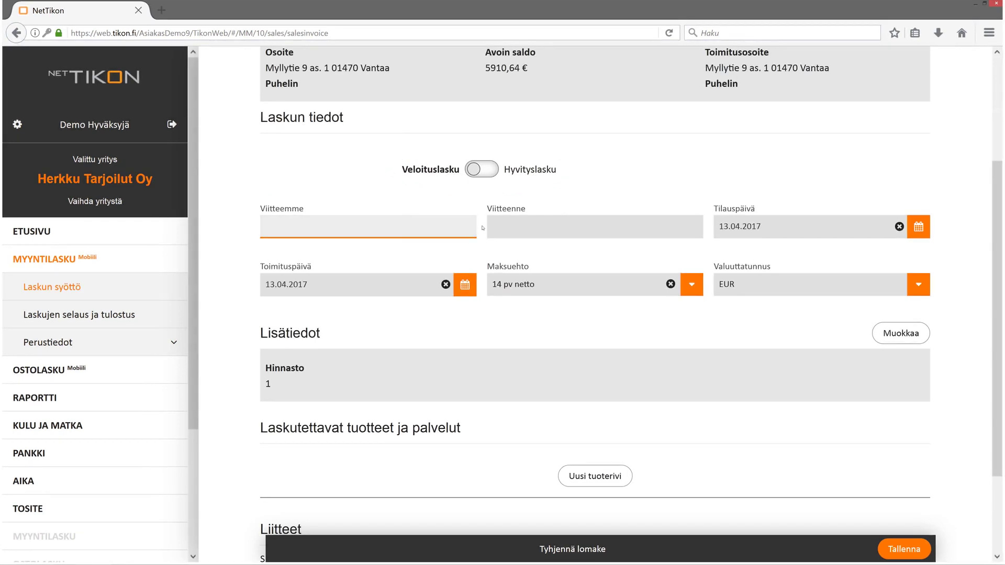
click(538, 232)
click(825, 221)
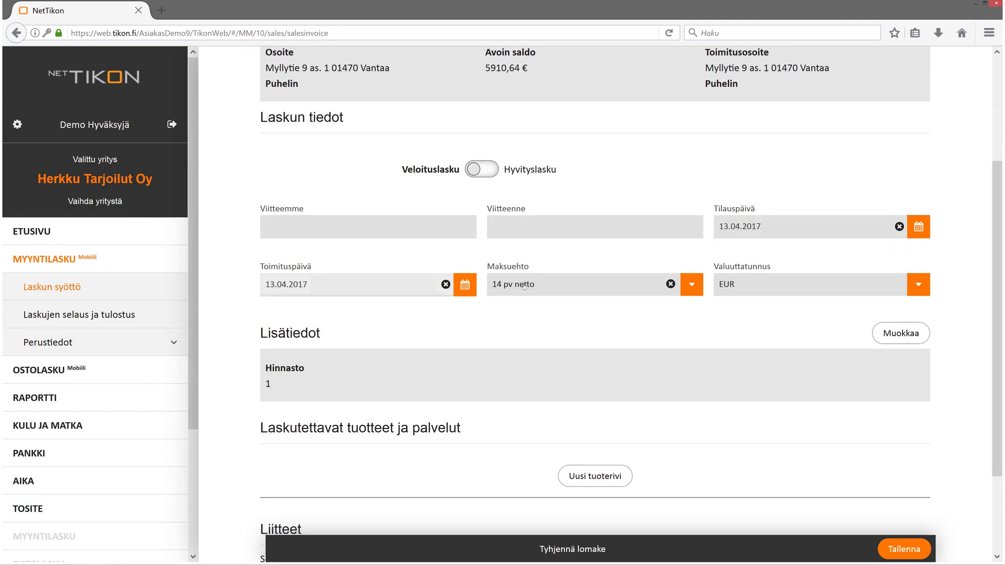
click(592, 284)
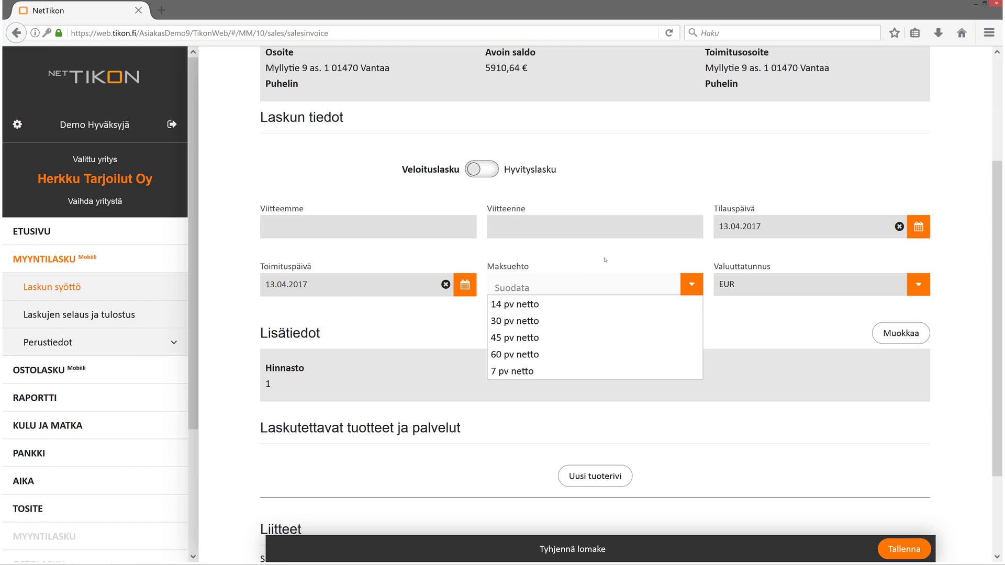
key(Return)
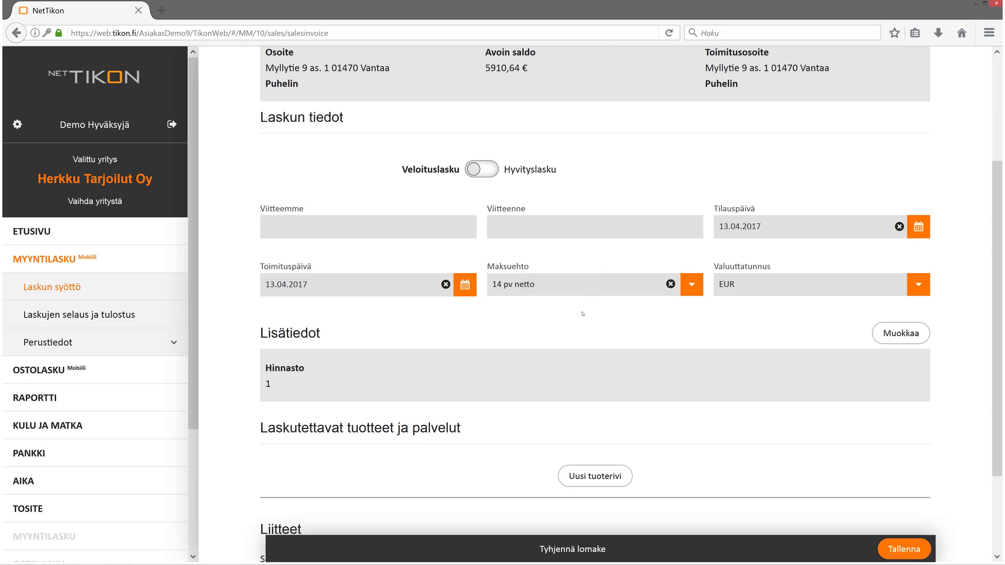
- Set the cost centre (Kustannuspaikka) to 11 - Ravintola in the invoice's additional details (Lisätiedot) and accept them
scroll(584, 329, down, 3)
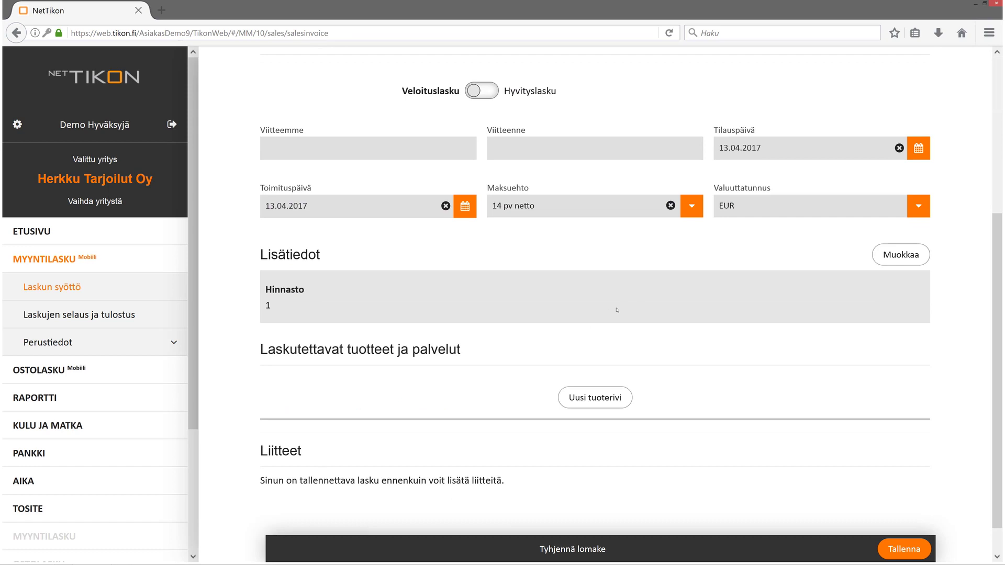
click(901, 256)
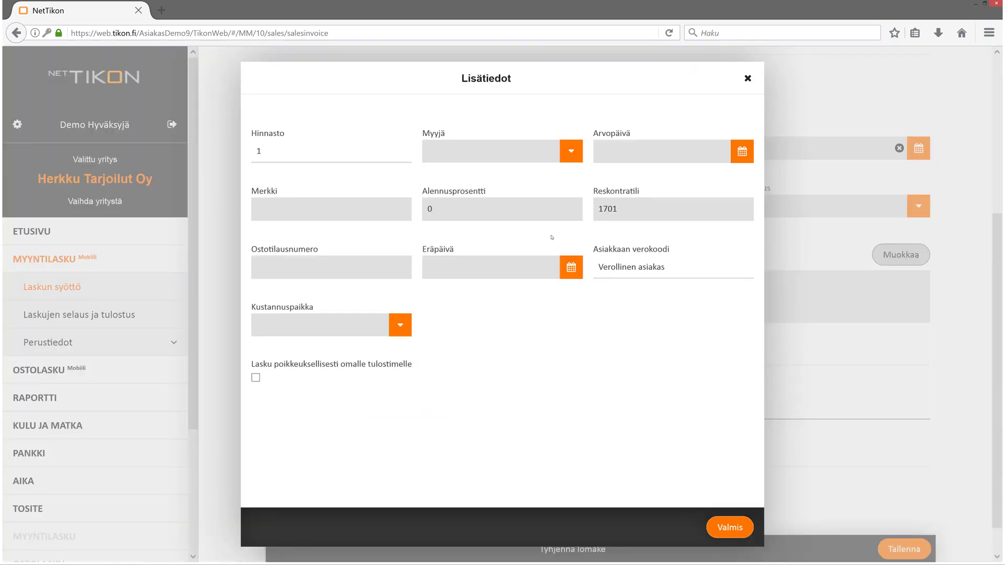
click(503, 215)
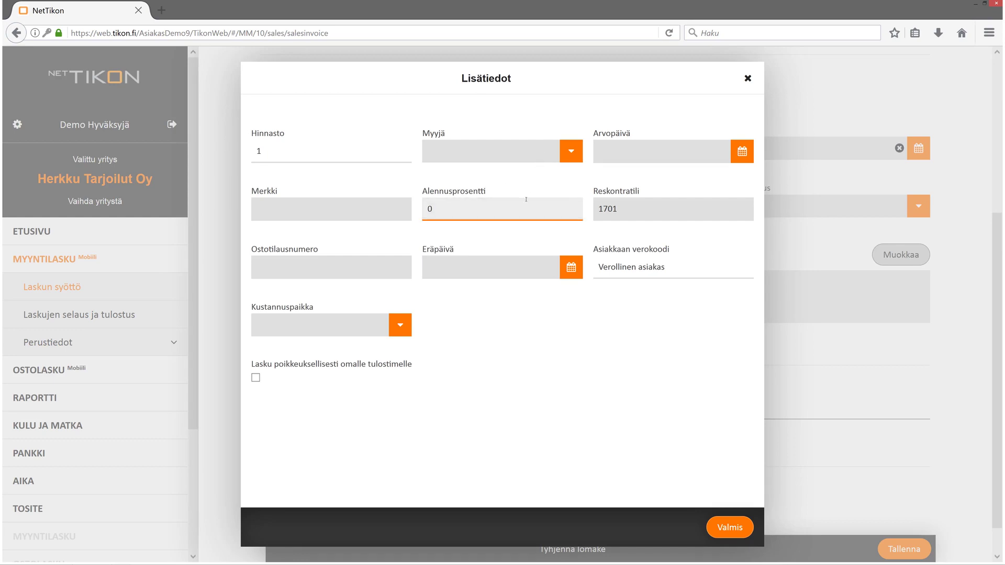
click(536, 269)
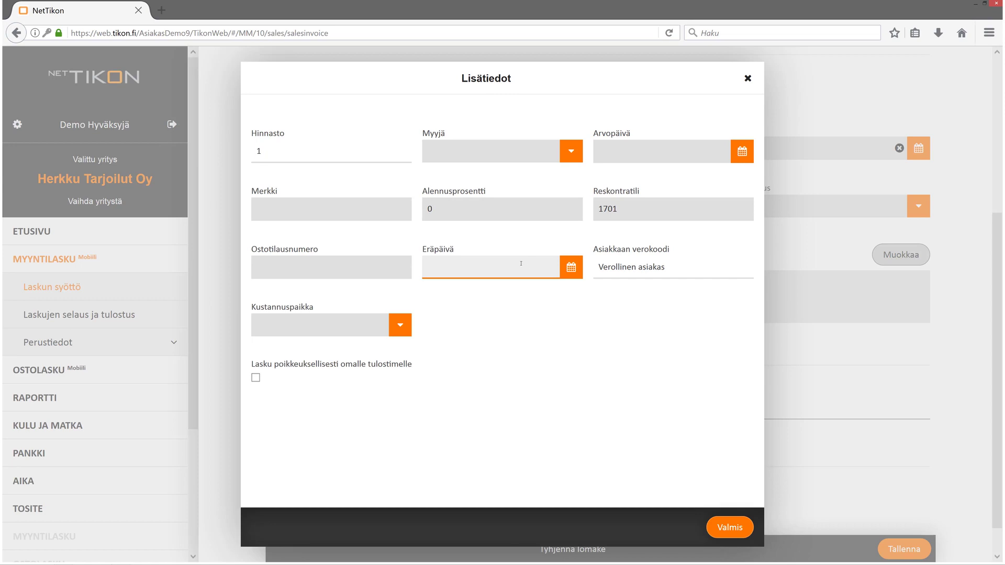
click(402, 325)
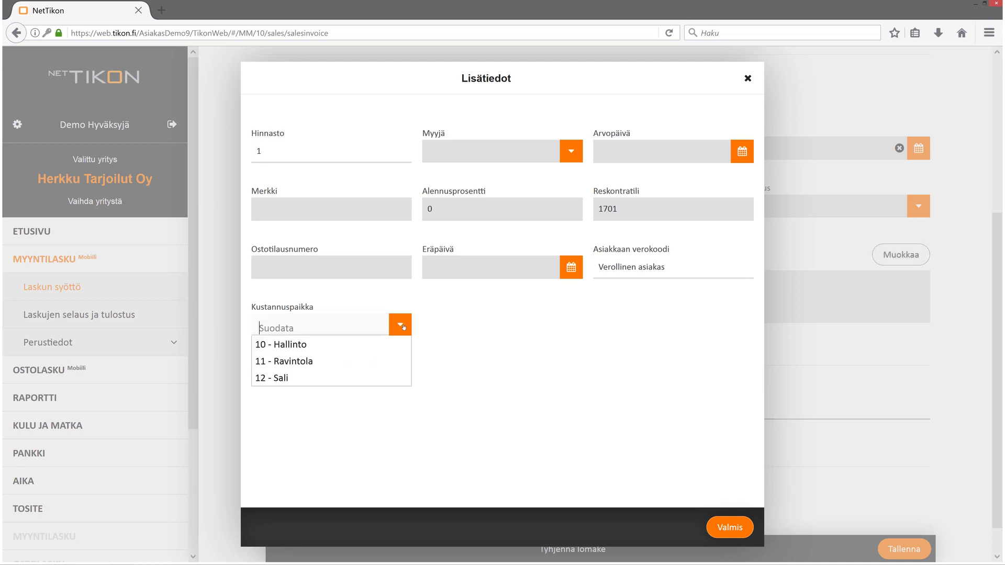
click(284, 362)
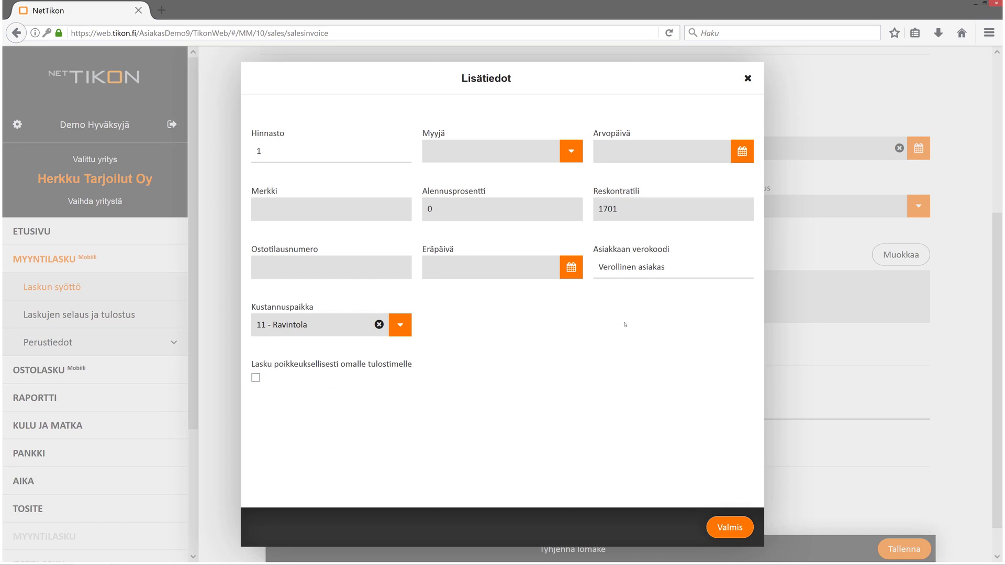
click(731, 529)
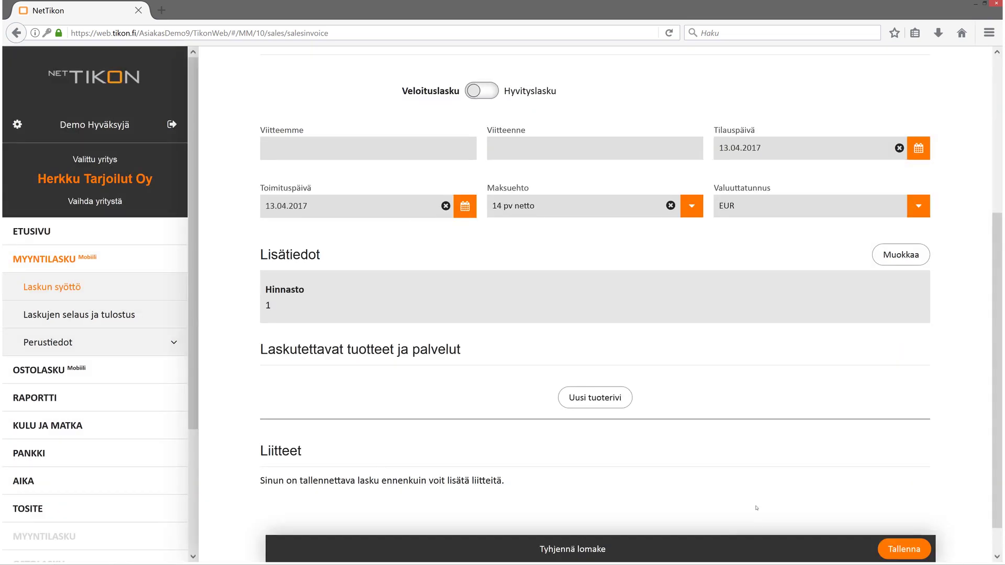
- Add a new product row to the invoice and choose product 302 Jälkiruoka by filtering the product list with "jälki"
scroll(734, 387, down, 1)
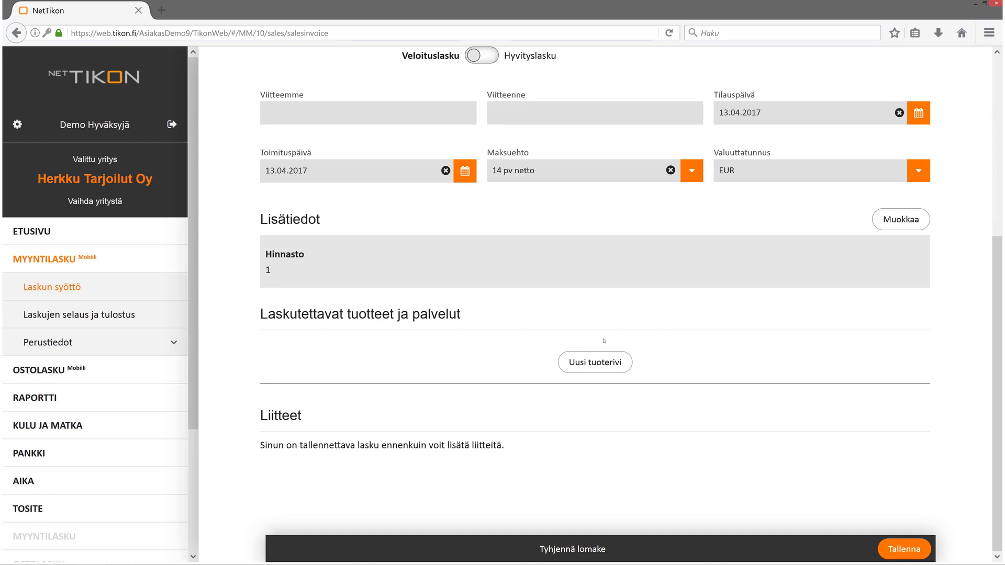
click(591, 367)
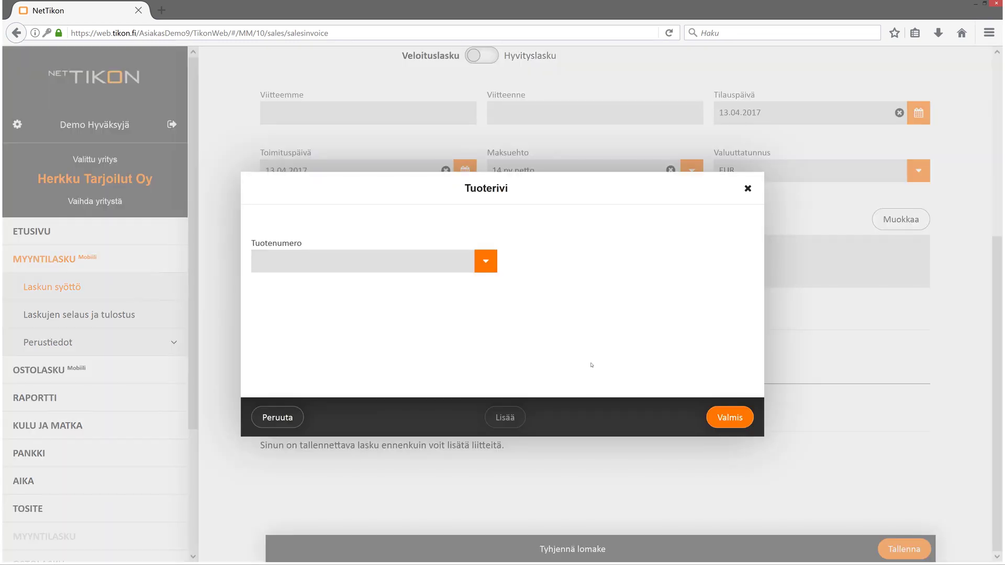
click(359, 263)
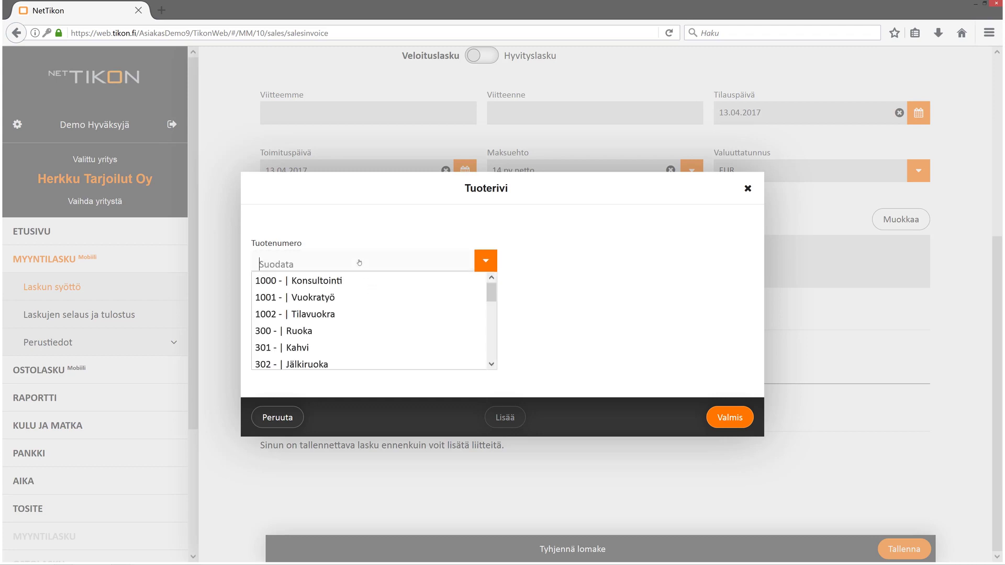
scroll(354, 322, down, 1)
scroll(354, 321, down, 1)
scroll(355, 320, up, 2)
scroll(355, 321, down, 2)
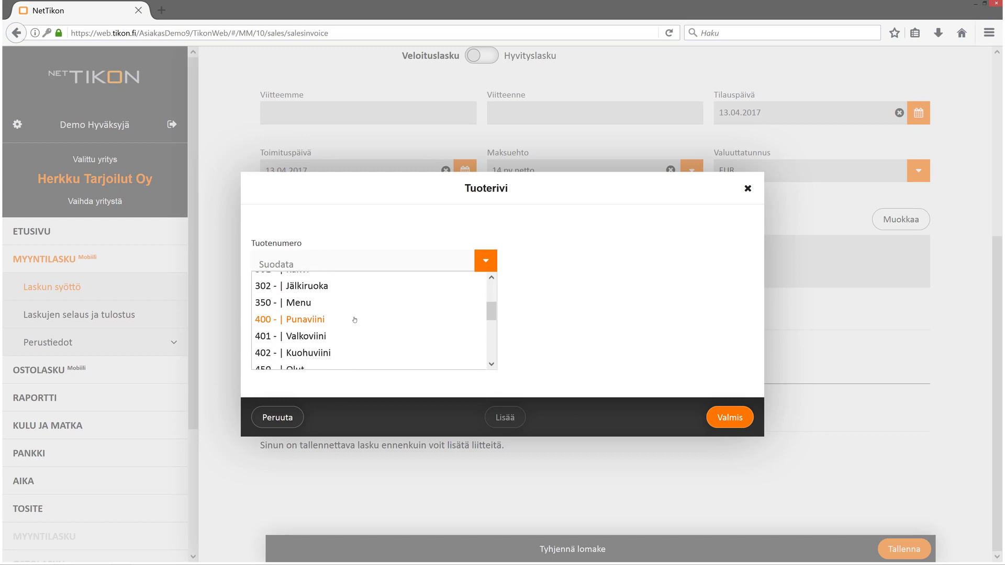
scroll(348, 341, down, 2)
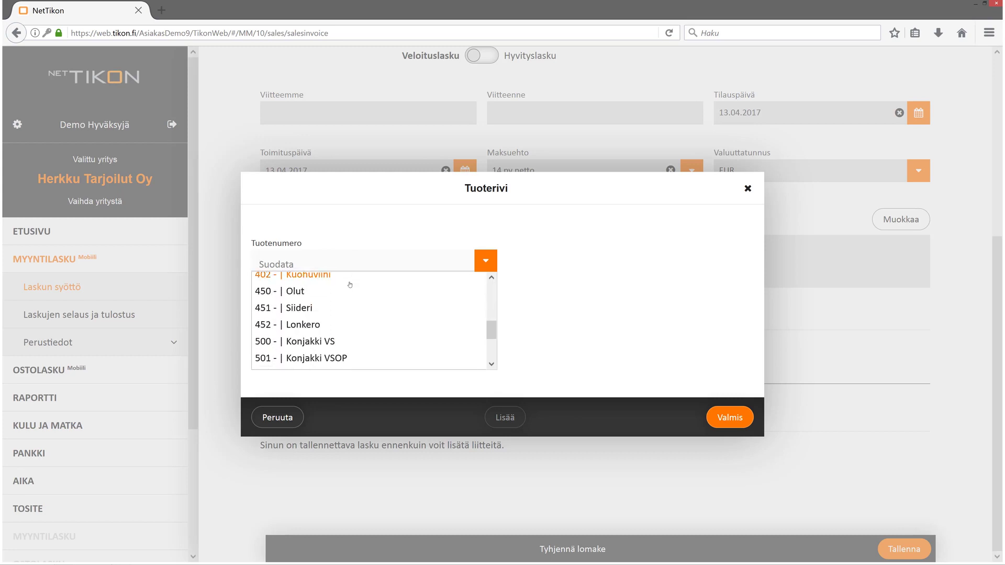
scroll(349, 283, down, 2)
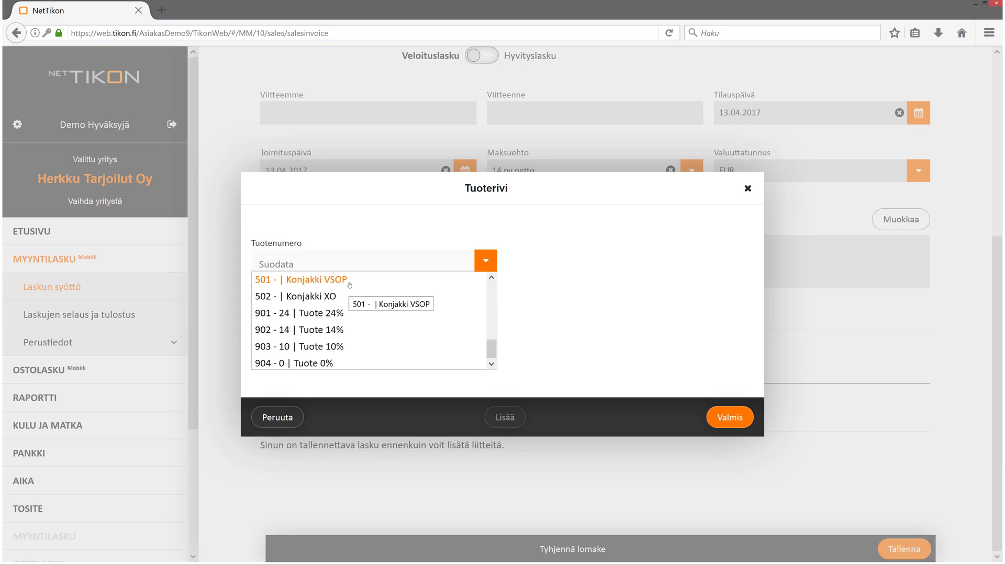
text(jälki)
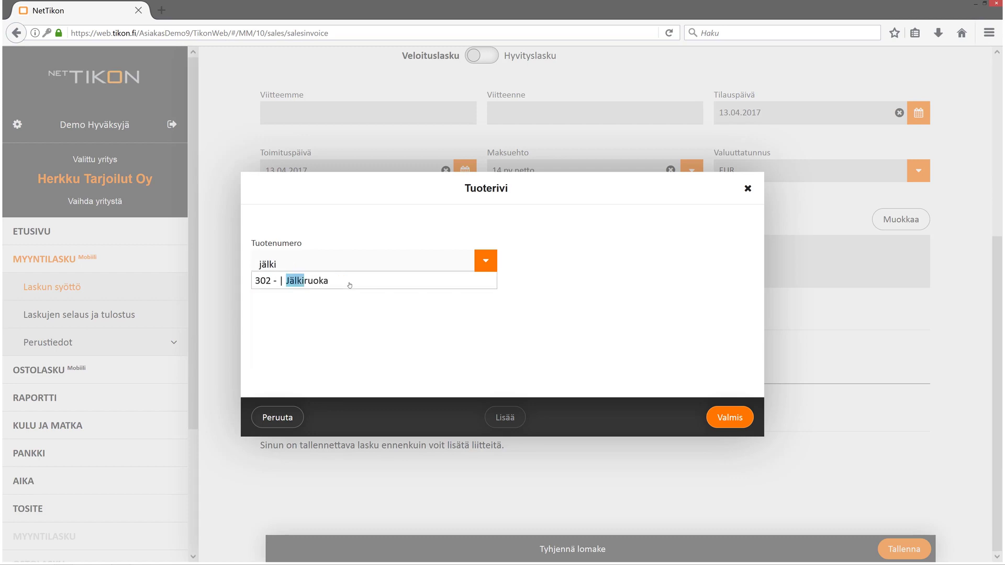
click(349, 283)
- Set the delivered quantity (Toimitettu) of the Jälkiruoka product row to 5
click(406, 283)
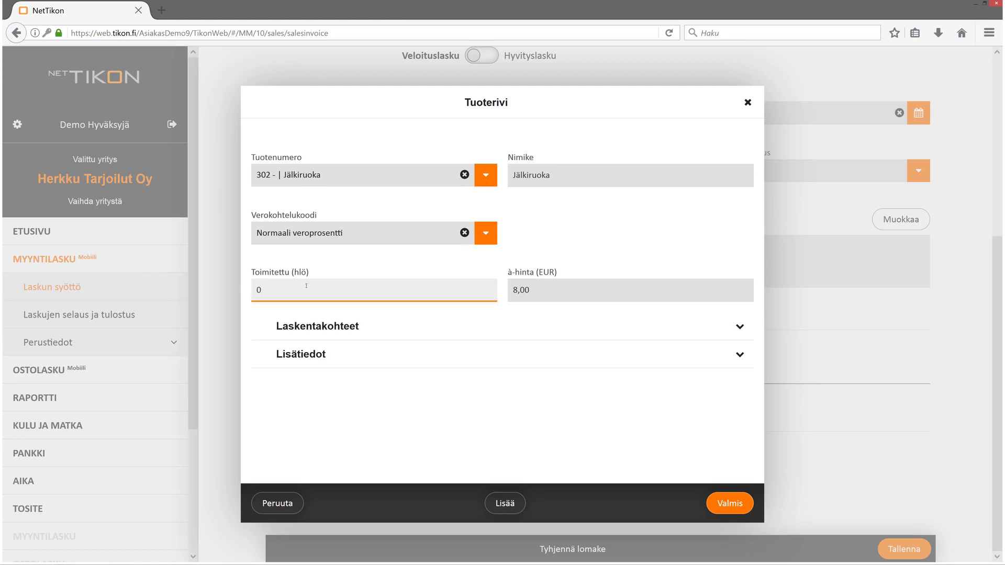
key(BackSpace)
text(5)
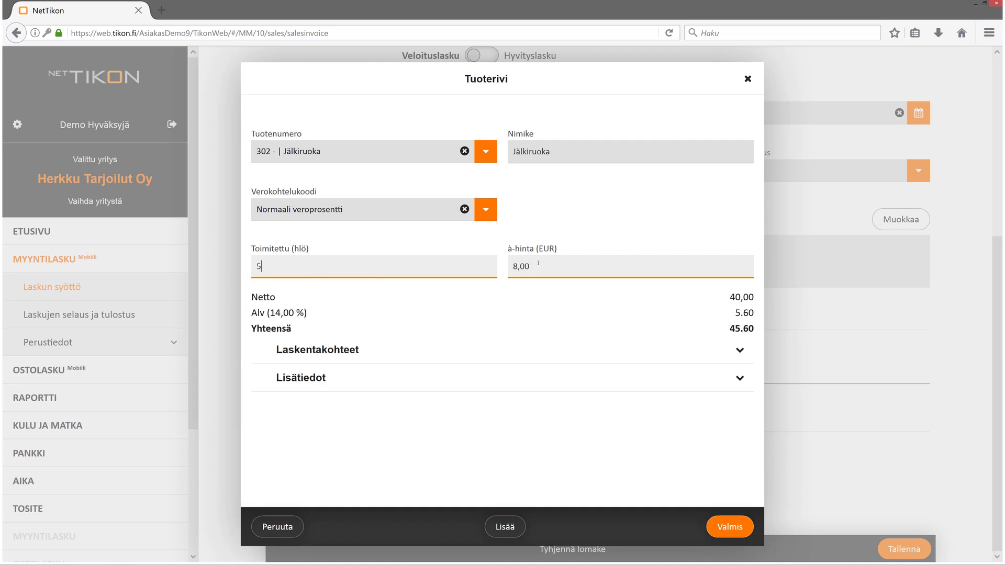
key(Tab)
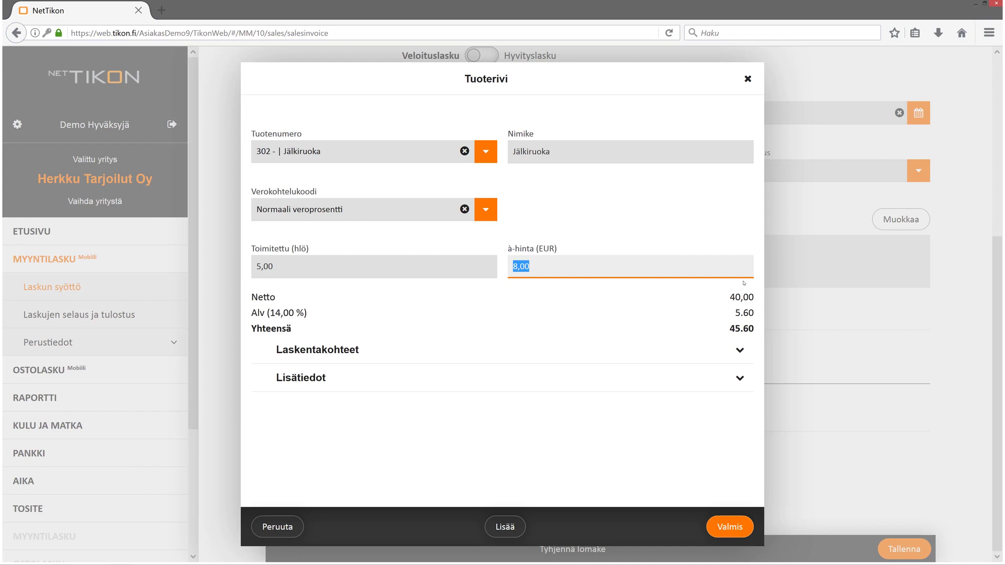
- Expand the product row's Laskentakohteet and Lisätiedot sections and review the cost centre, account, seller and discount fields
click(536, 351)
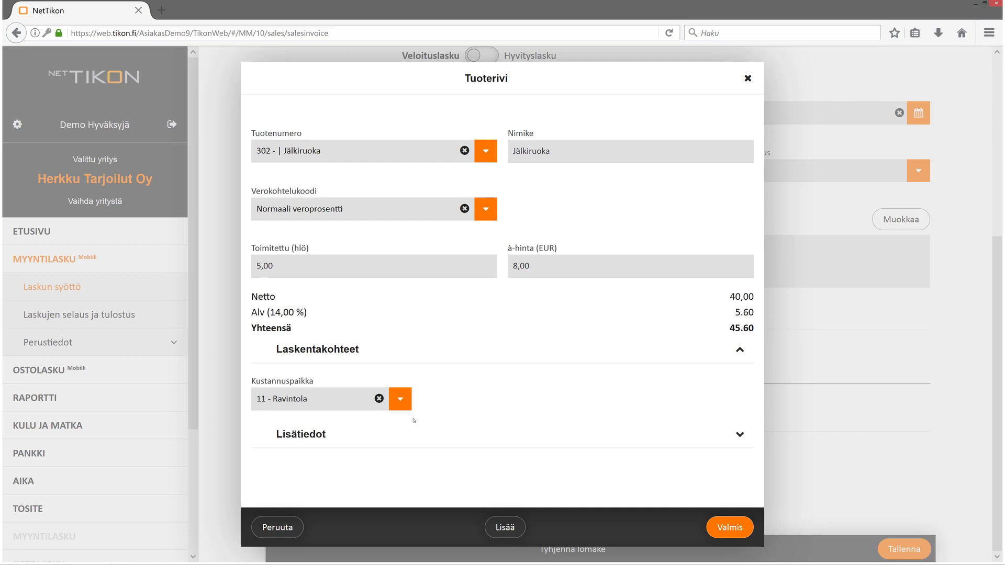
click(405, 440)
scroll(416, 428, down, 2)
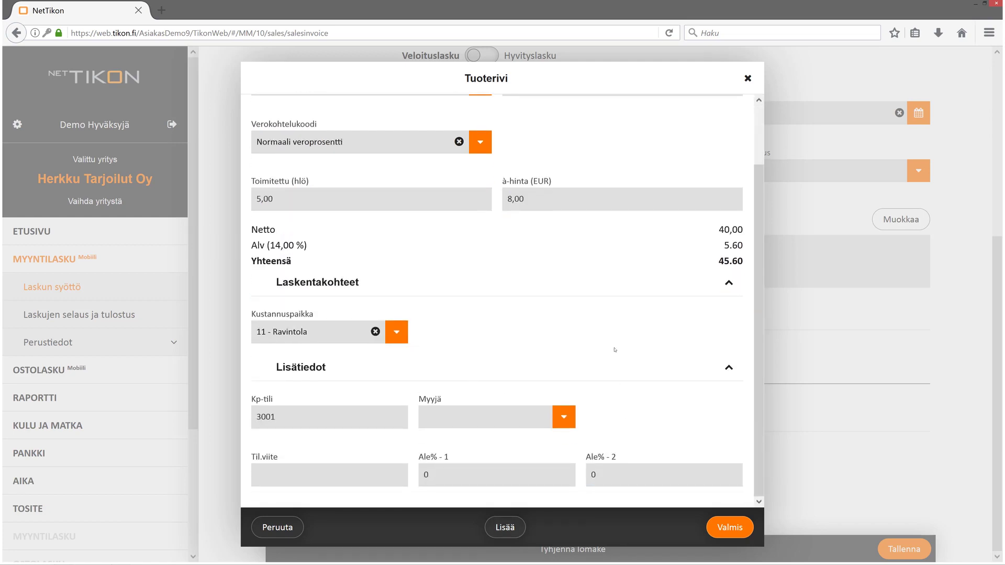
scroll(615, 350, up, 2)
scroll(613, 347, down, 2)
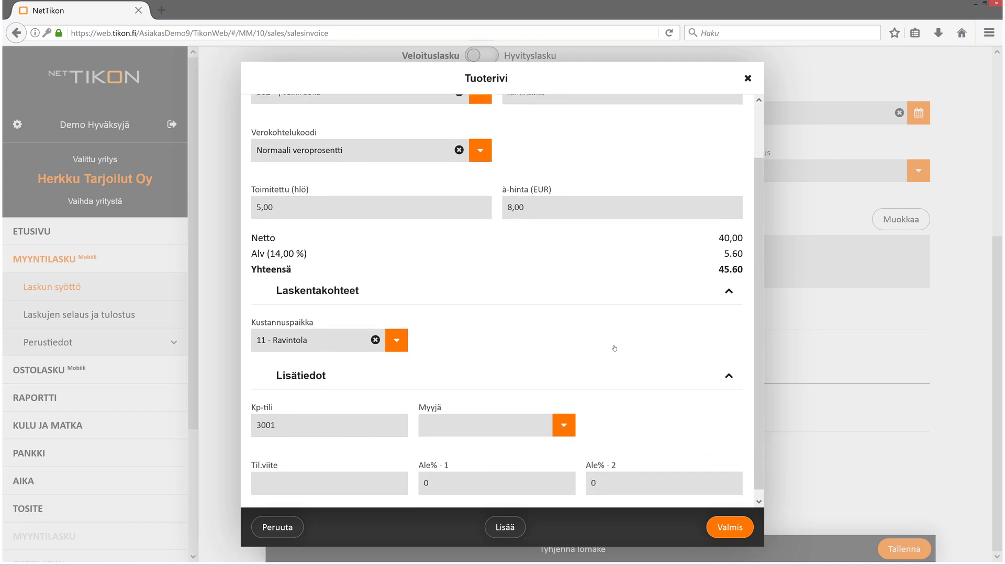
scroll(613, 346, up, 2)
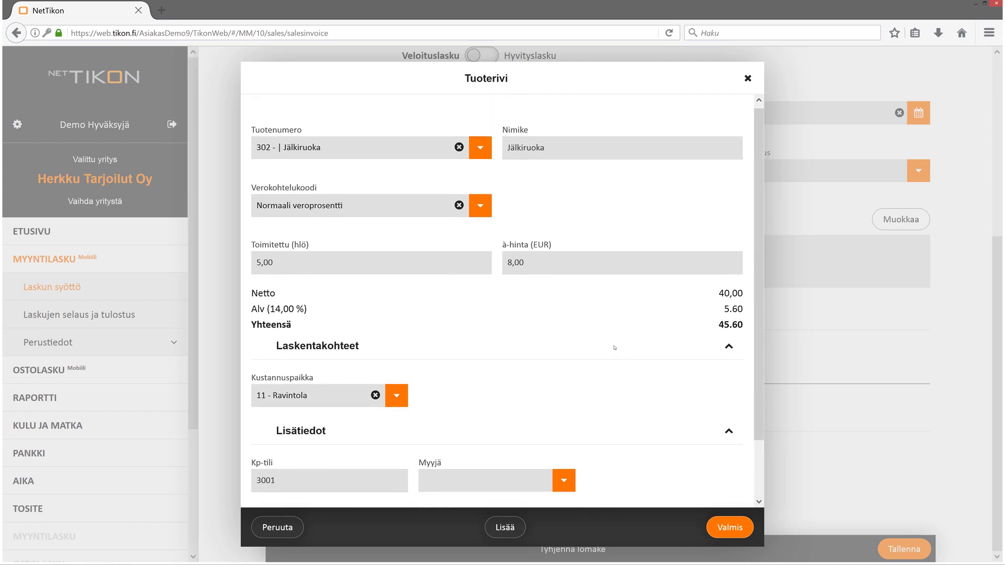
- Accept the Jälkiruoka row and add another product row with product 1002 Tilavuokra
click(516, 529)
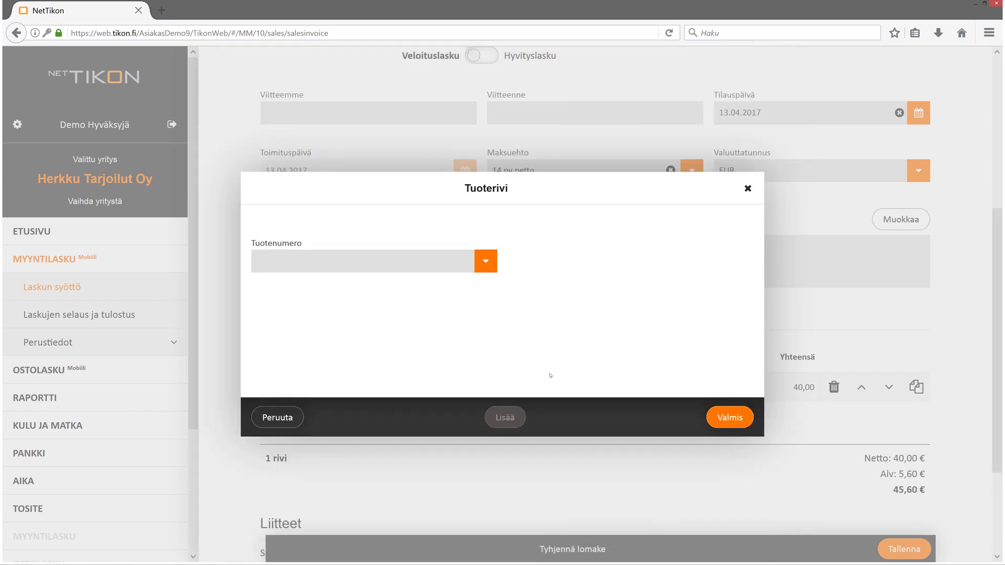
click(489, 256)
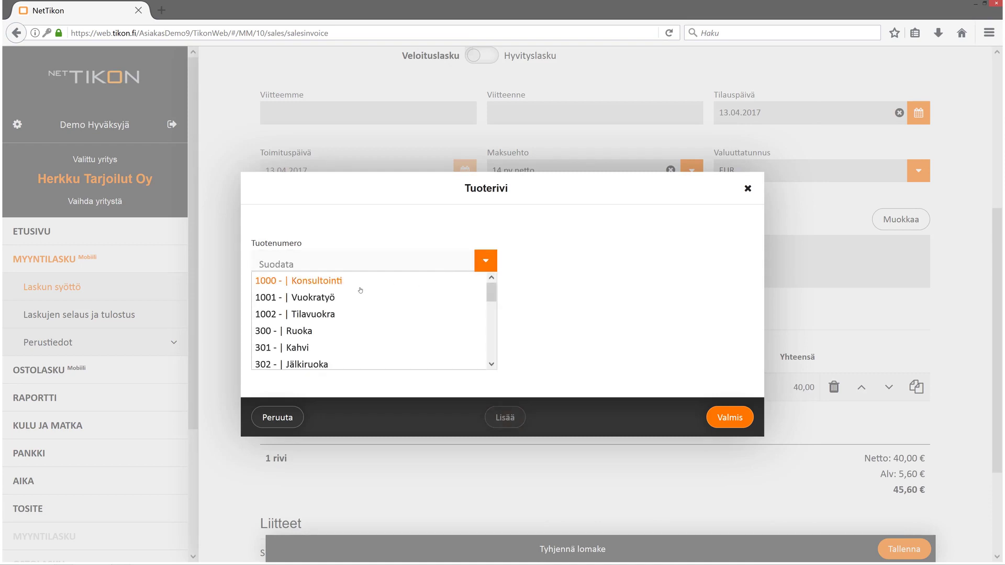
click(323, 315)
- Set the Tilavuokra row's delivered quantity (Toimitettu) to 3, accept it and move the row above Jälkiruoka
click(266, 266)
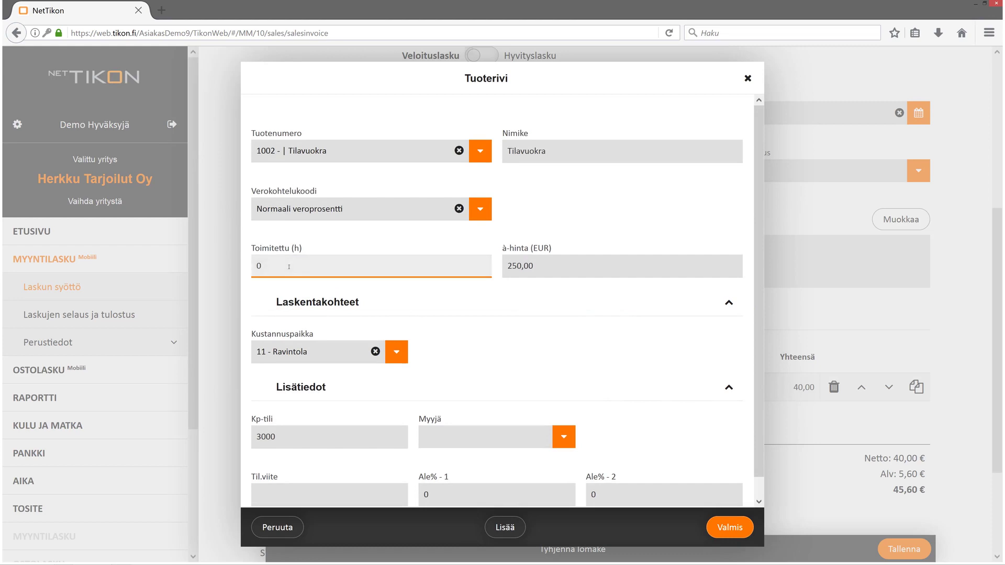
text(3)
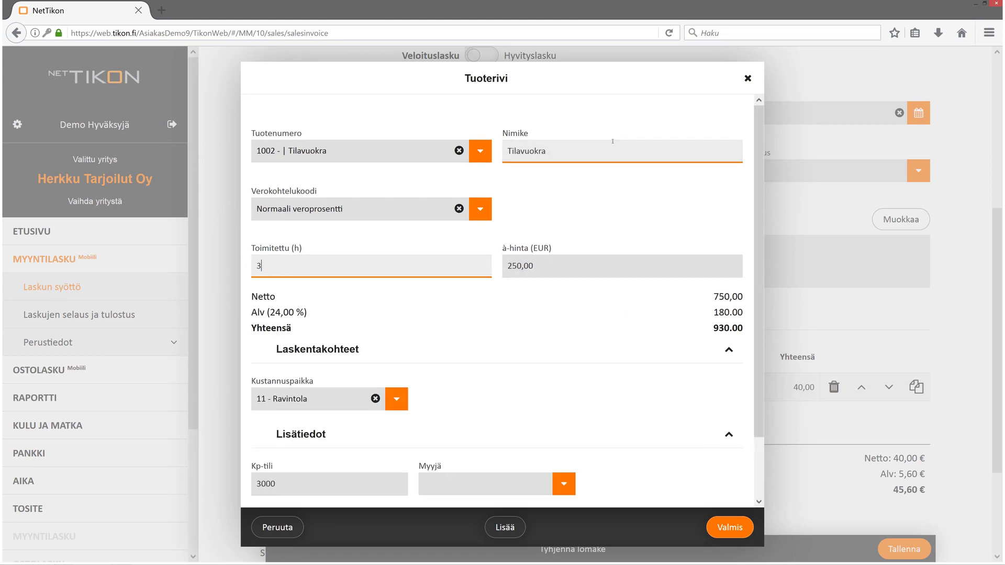
scroll(559, 353, down, 2)
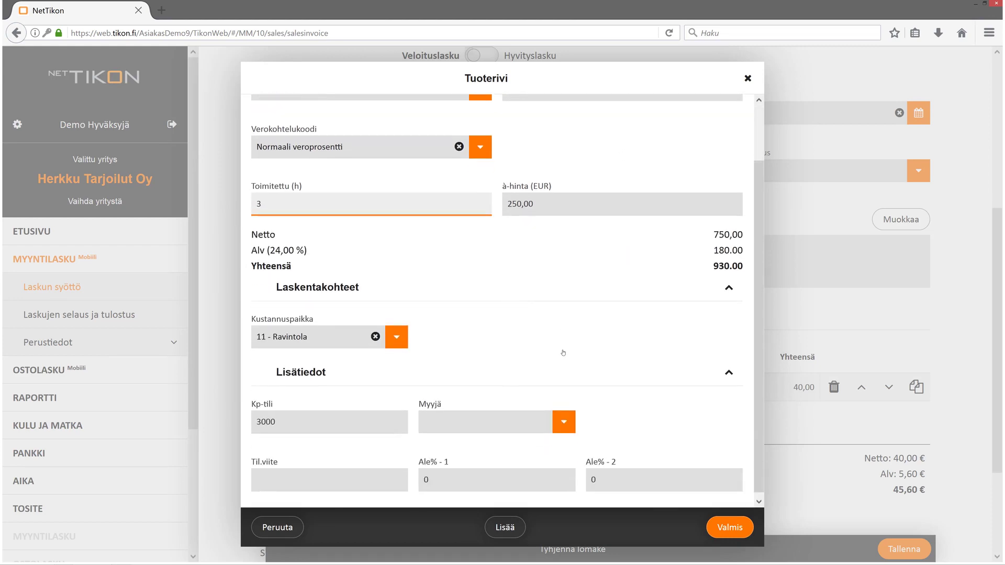
scroll(564, 352, up, 2)
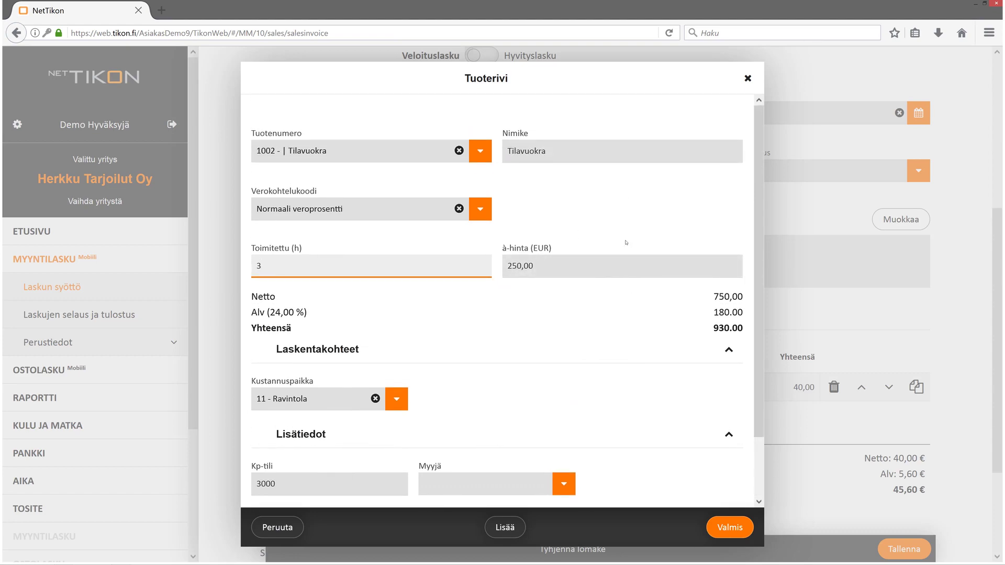
click(715, 530)
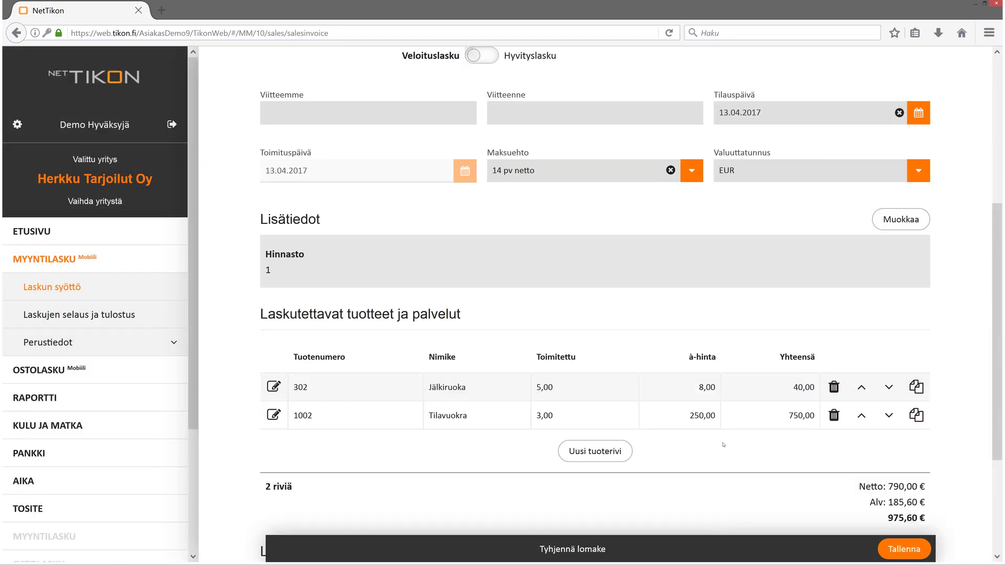
scroll(660, 375, down, 3)
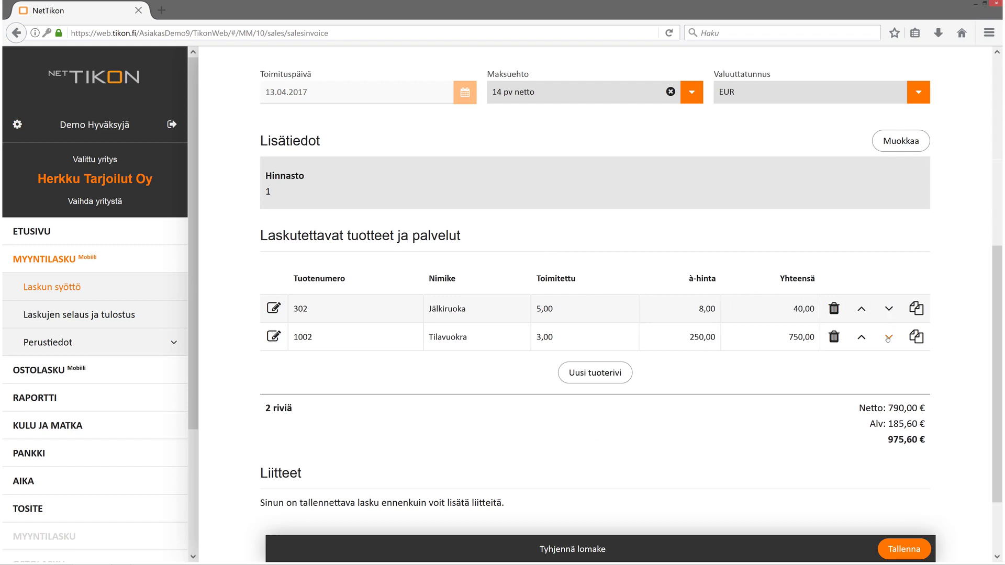
click(861, 337)
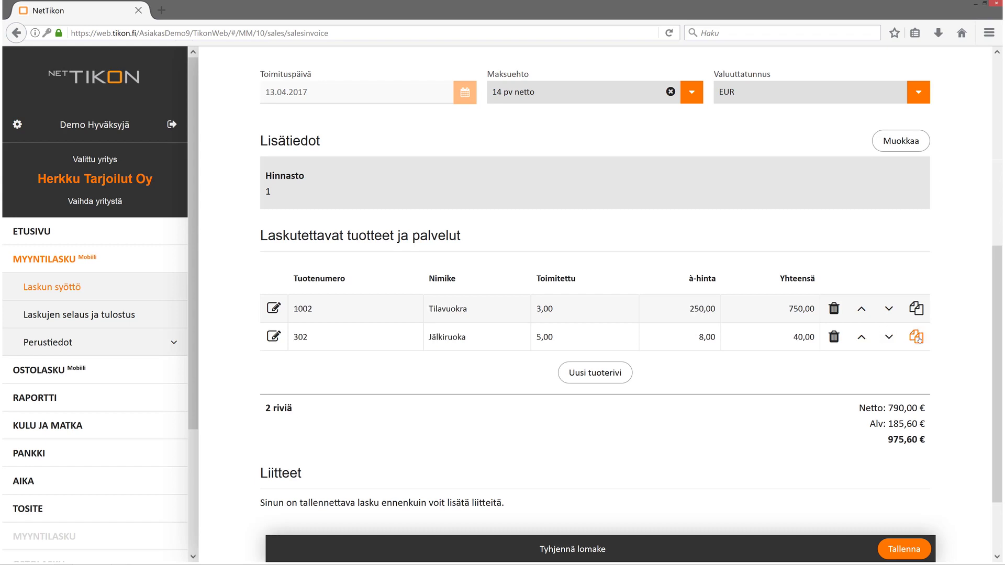
- Copy the Jälkiruoka row with a delivered quantity of 2, and delete the copied row
click(917, 338)
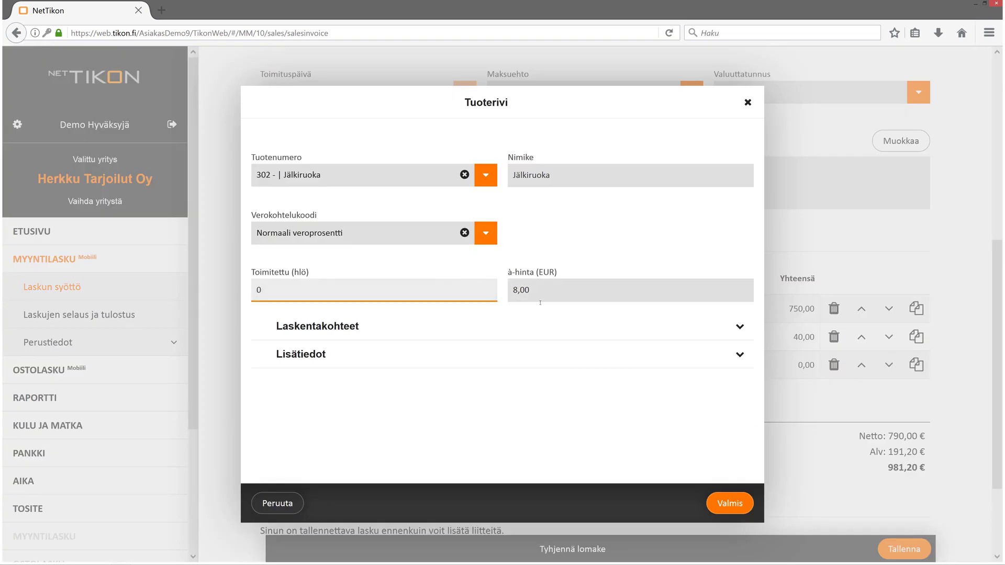
key(BackSpace)
text(2)
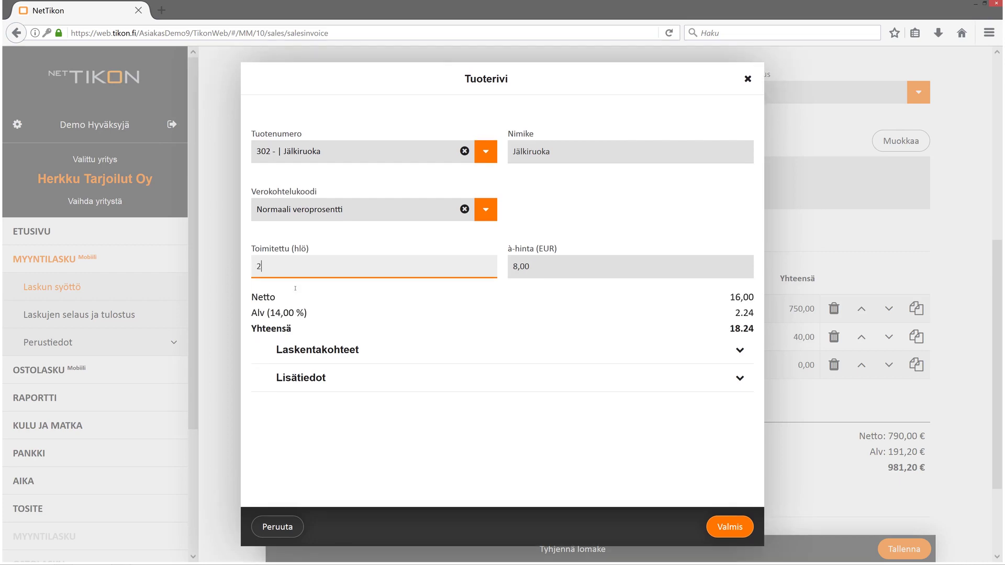
click(730, 527)
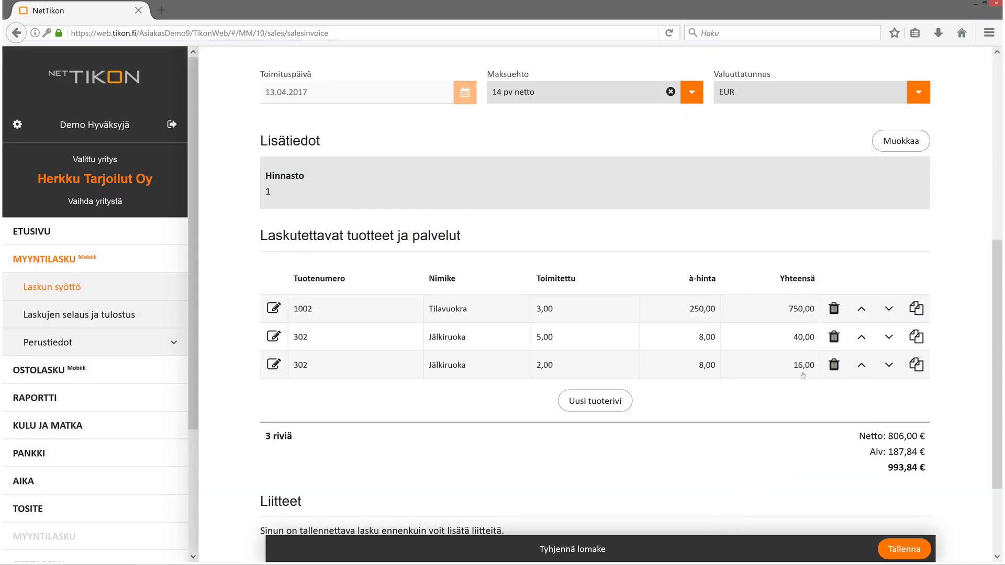
click(835, 366)
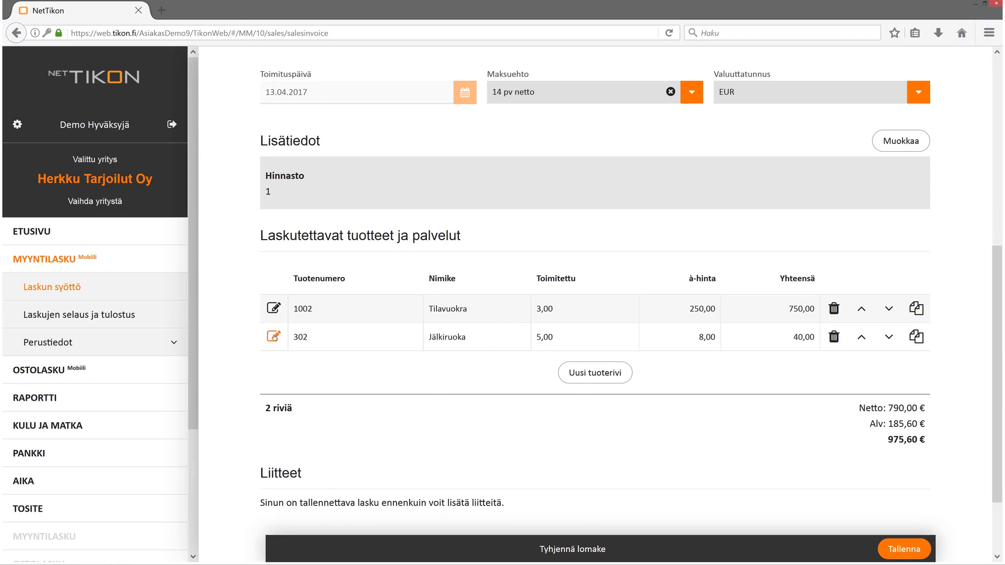
- Open the Jälkiruoka product row's details and close them without making changes
click(274, 338)
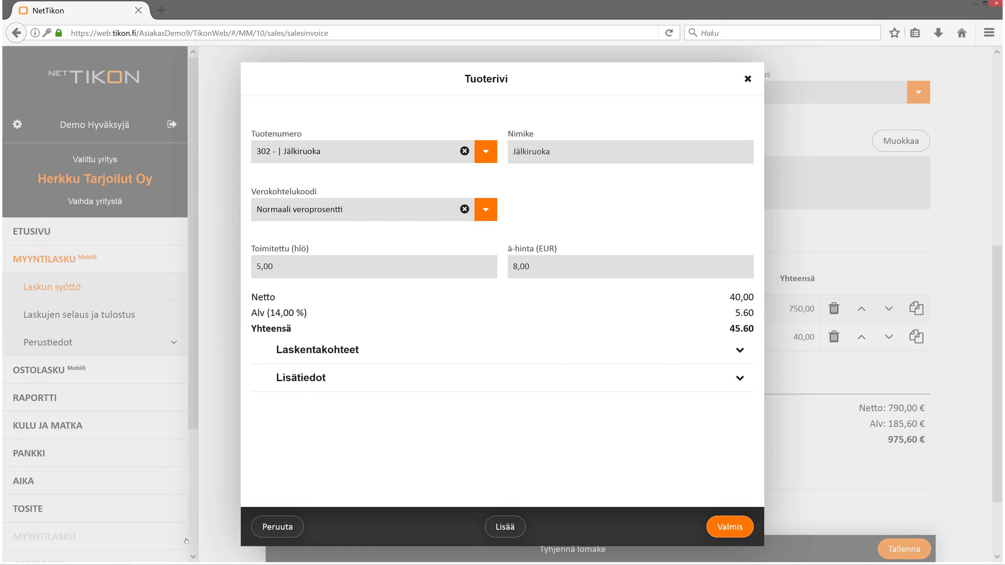
click(278, 528)
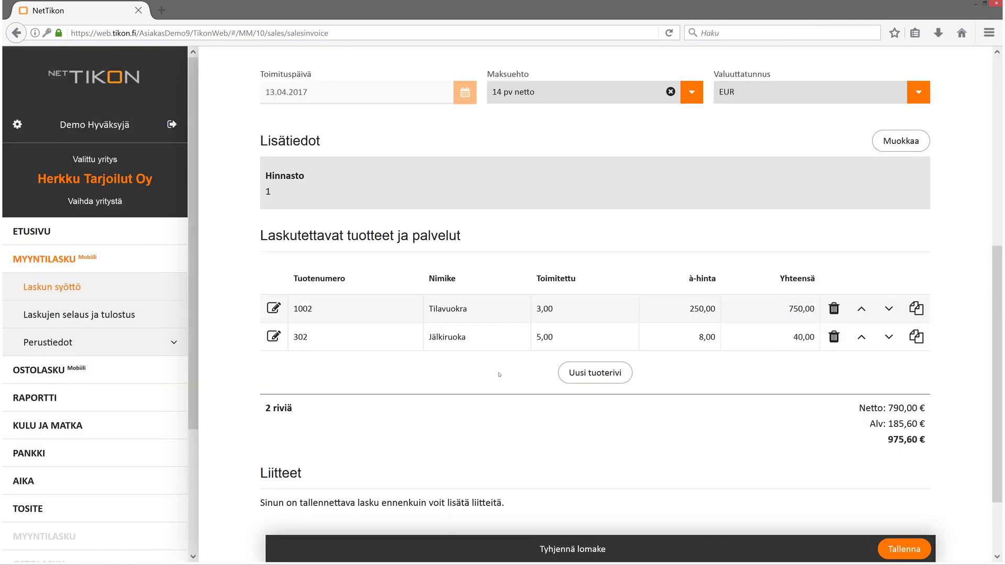
- Check the invoice's product rows and totals, and save it with the status Laskutusvalmis
scroll(510, 382, down, 3)
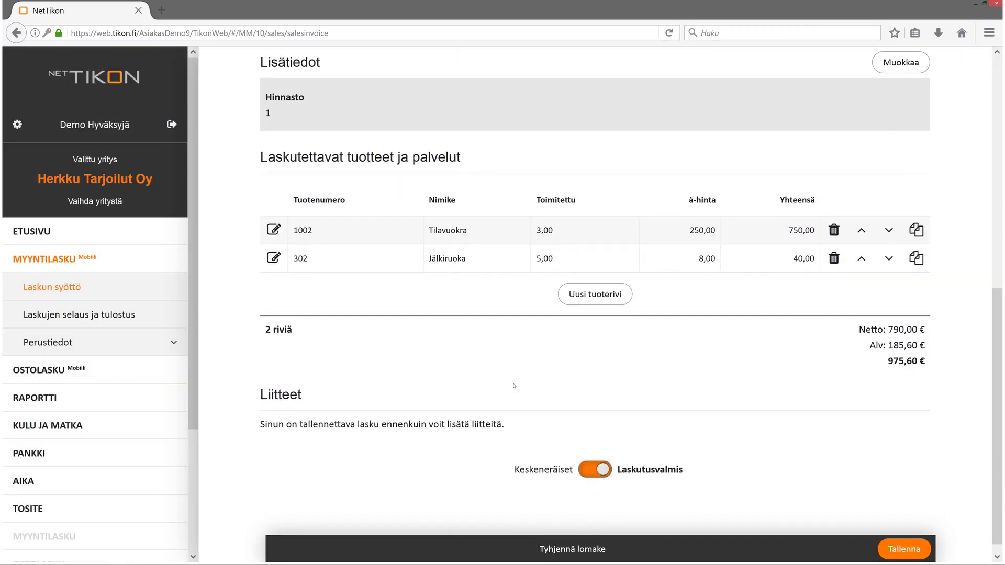
scroll(556, 371, up, 6)
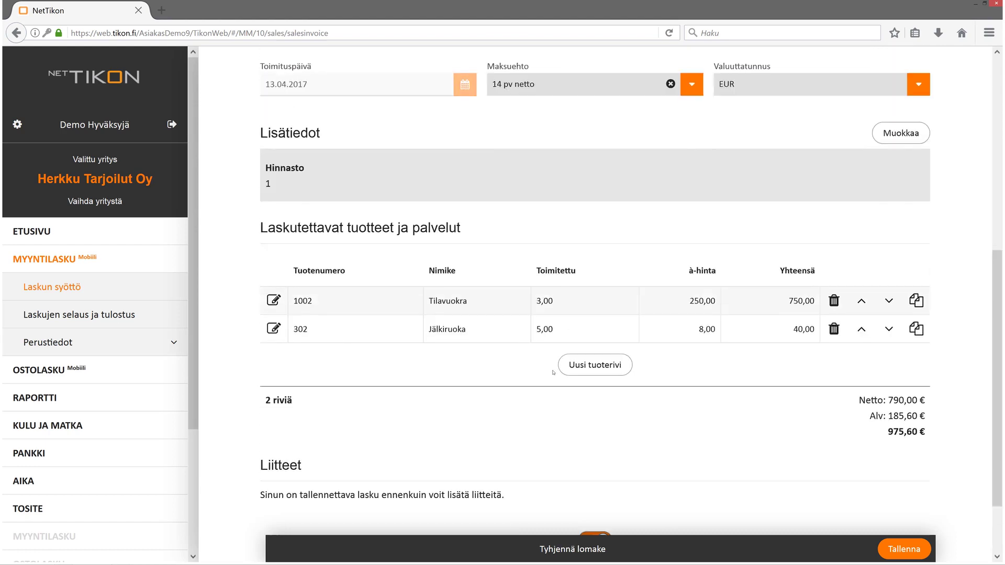
scroll(553, 374, down, 6)
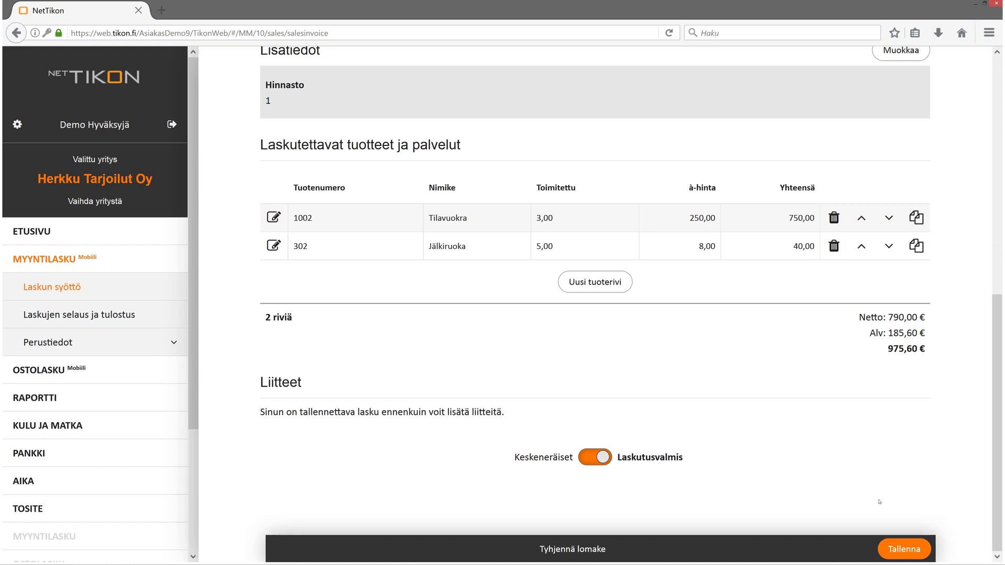
click(914, 552)
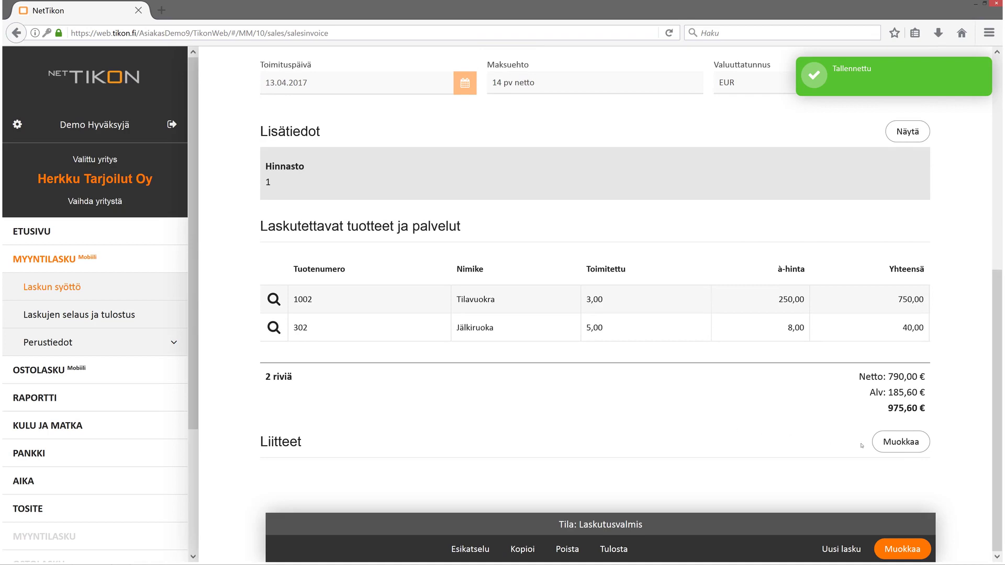
- Open the saved invoice's attachments (Liitteet), look at the options for adding a file, and close without attaching anything
click(895, 443)
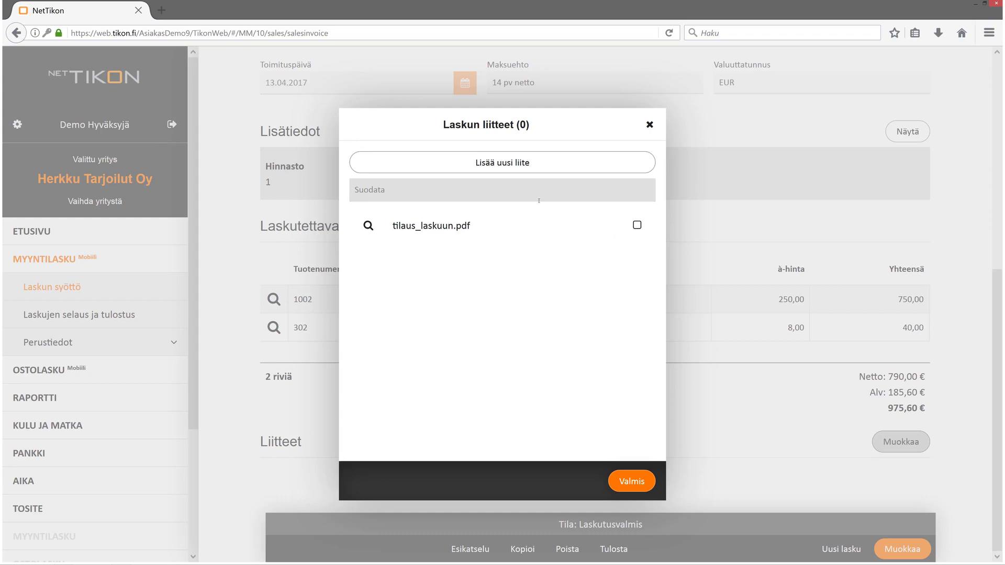
click(535, 184)
click(646, 482)
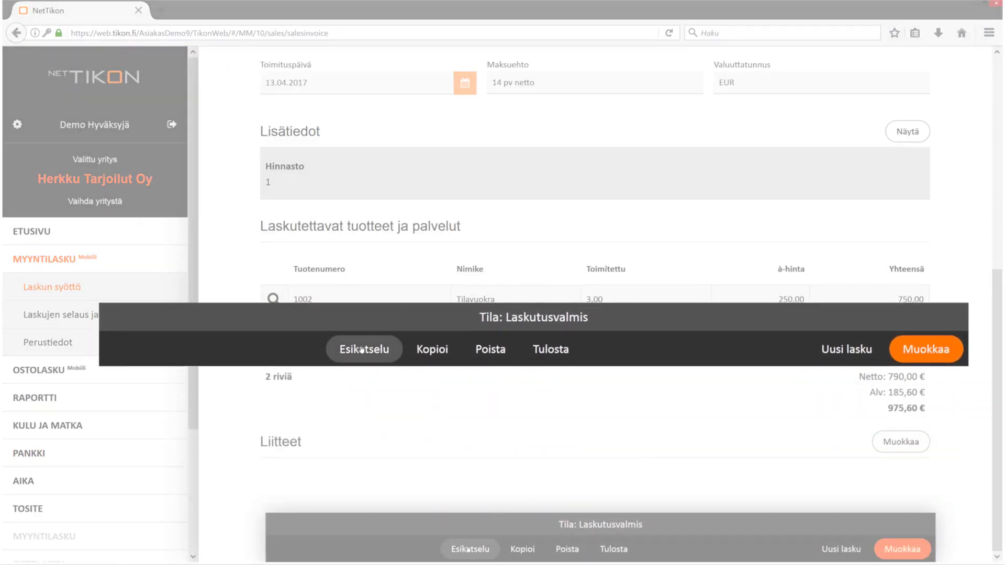
- Preview the saved invoice, review its payment details, VAT breakdown and product rows, and close the preview
click(473, 548)
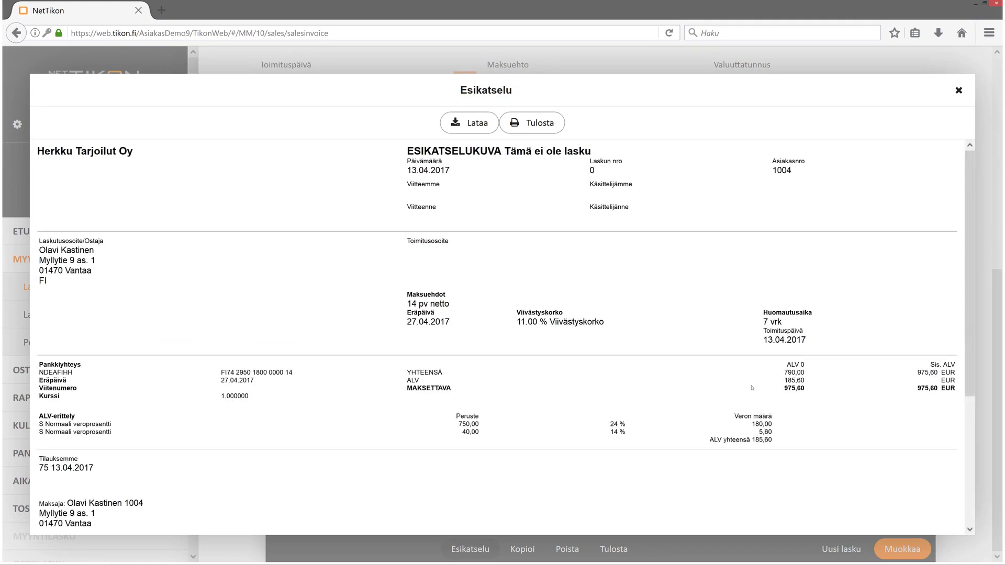
scroll(753, 388, down, 4)
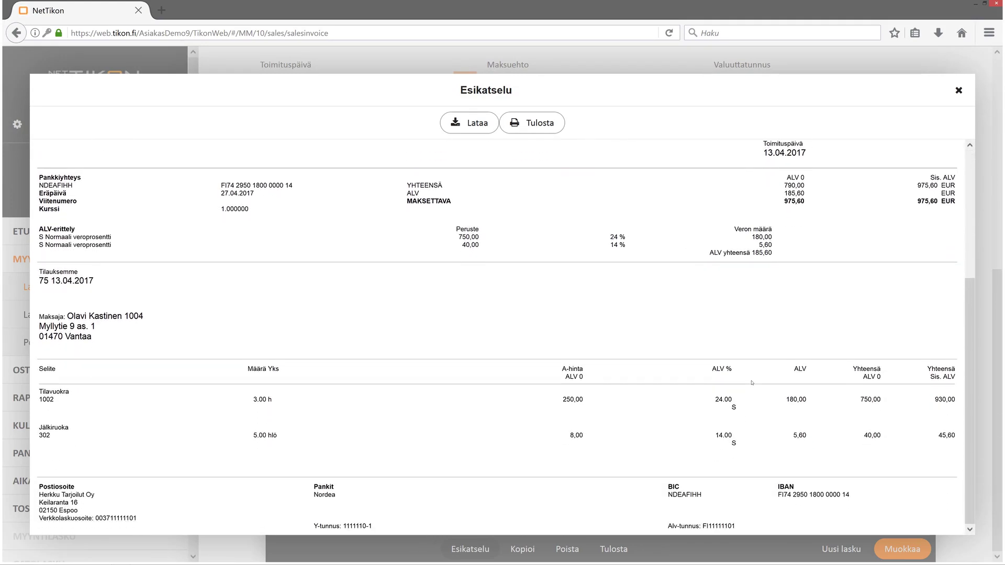
click(959, 91)
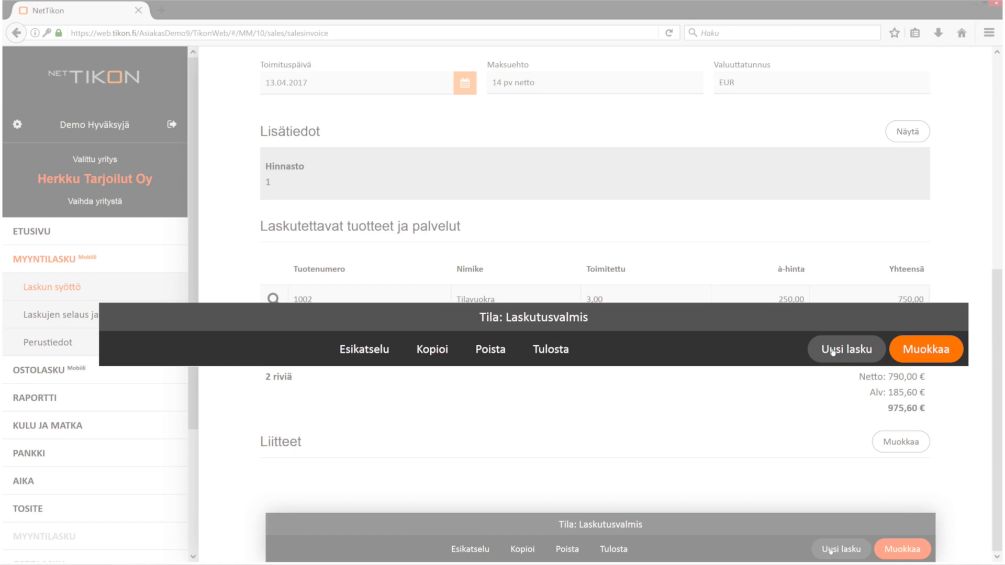
scroll(798, 482, up, 7)
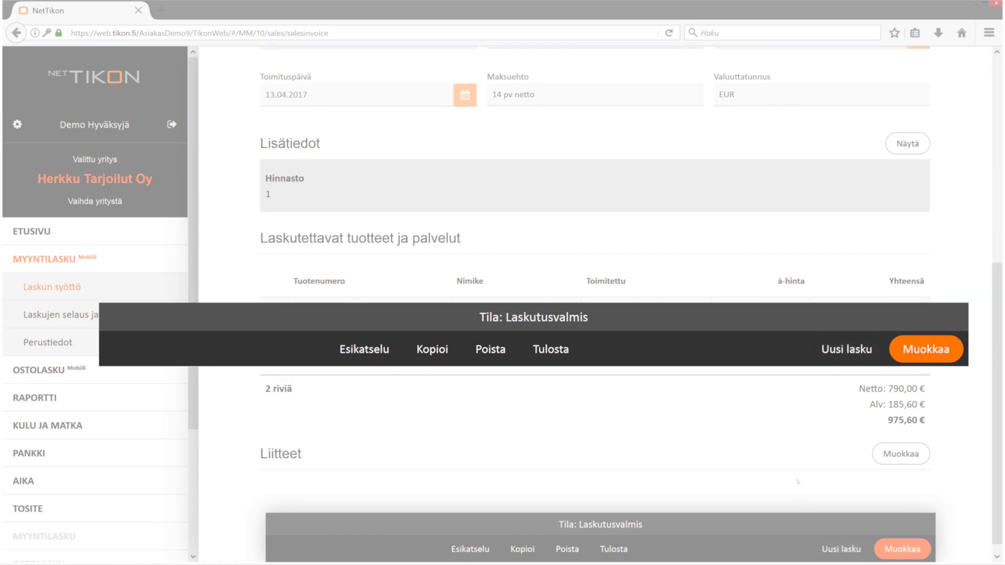
scroll(803, 475, down, 7)
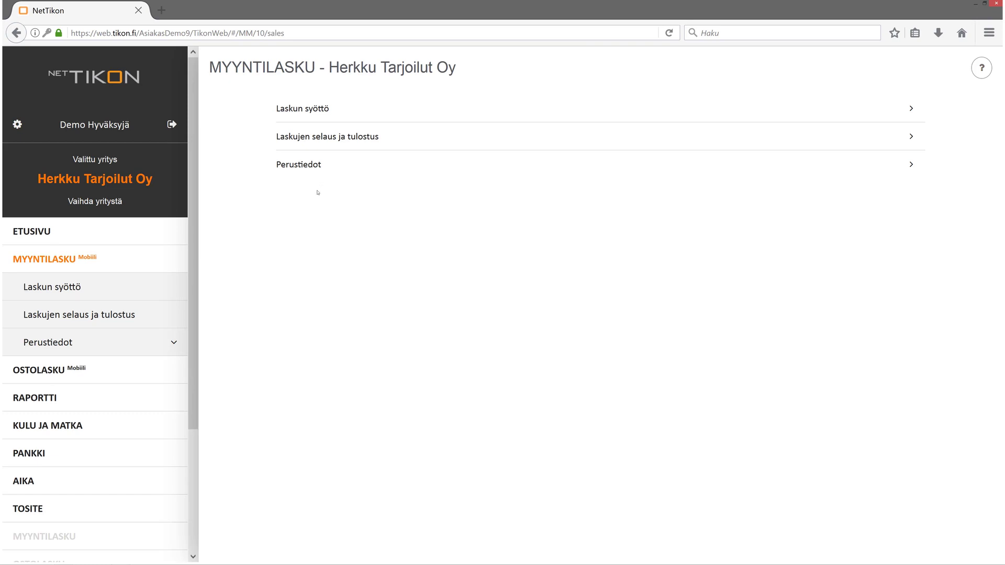
- Open Laskujen selaus ja tulostus and view the billable paper invoices (Paperilasku) before returning to the e-invoices (Verkkolasku)
click(336, 138)
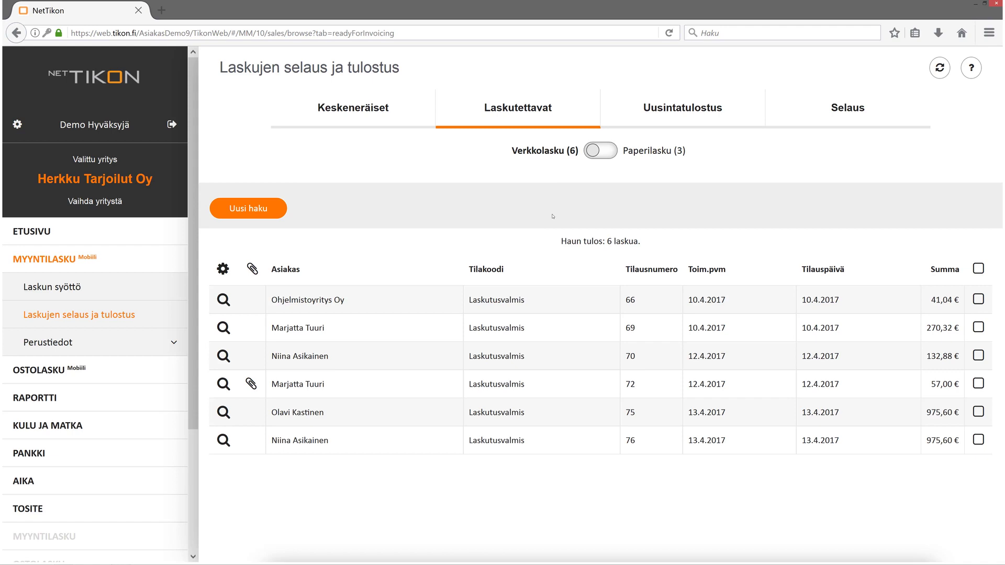
click(610, 153)
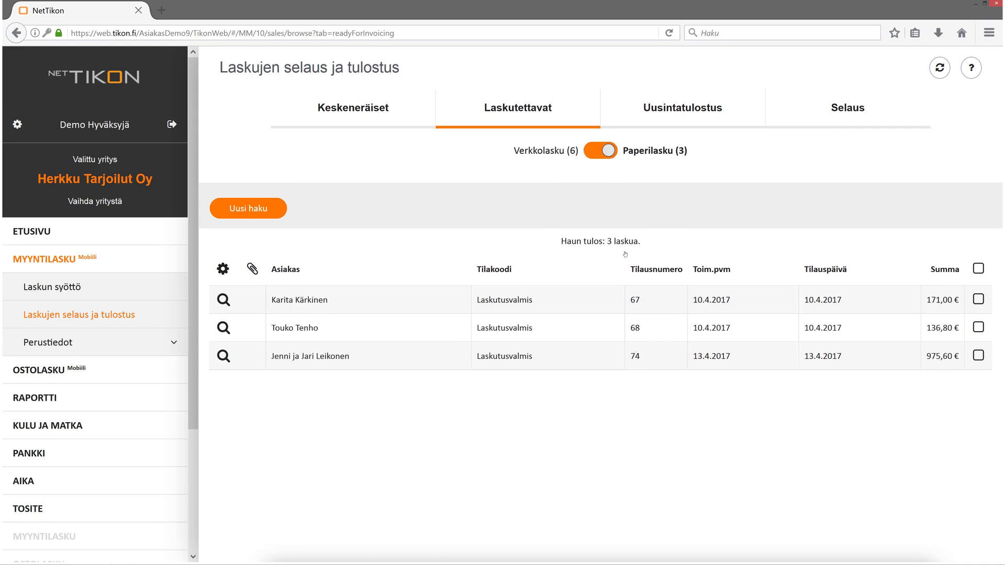
click(596, 153)
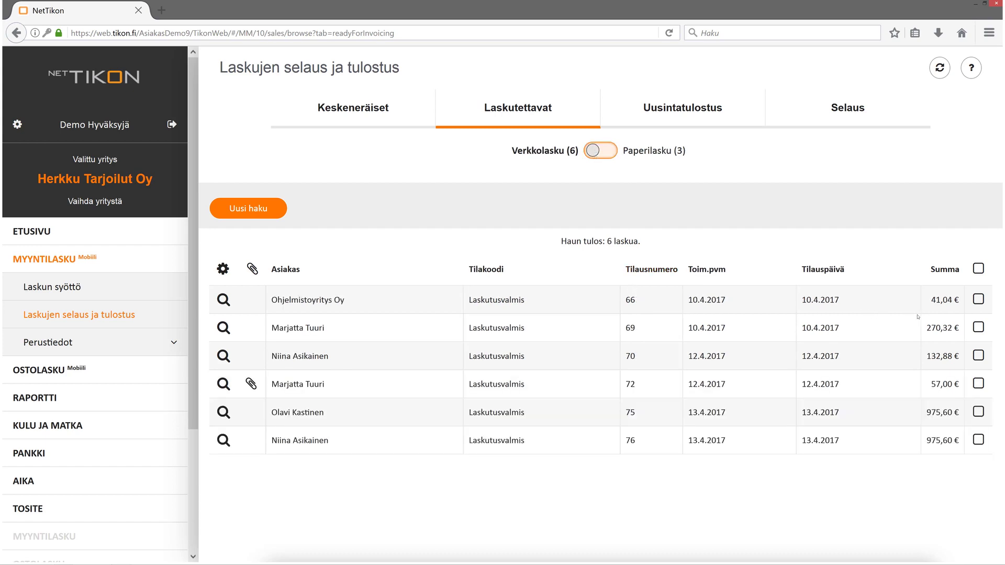
- Select the first three e-invoices in the Laskutettavat list
click(978, 300)
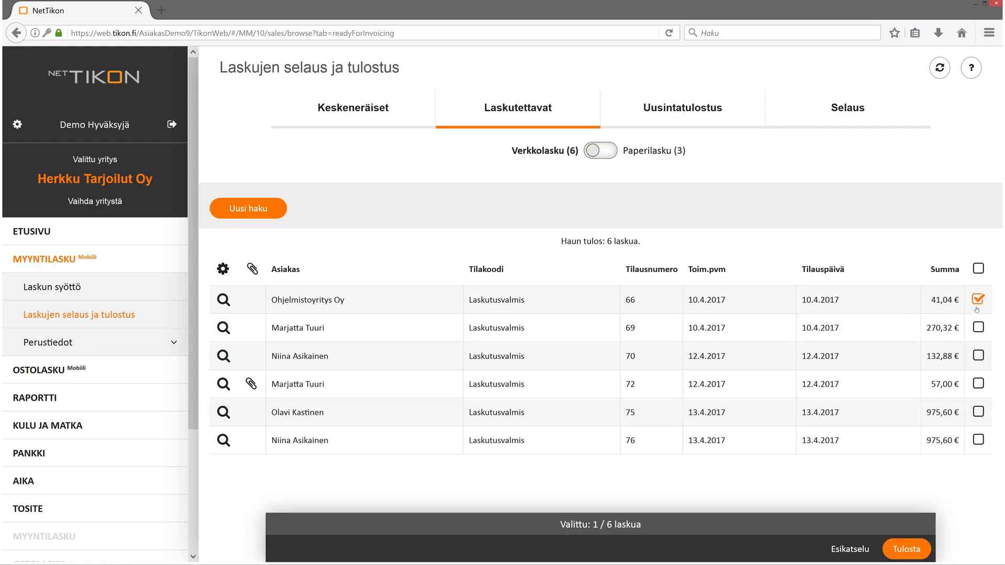
click(978, 329)
click(979, 356)
- Preview the selected e-invoices, read through the first and second ones, and close the preview
click(851, 548)
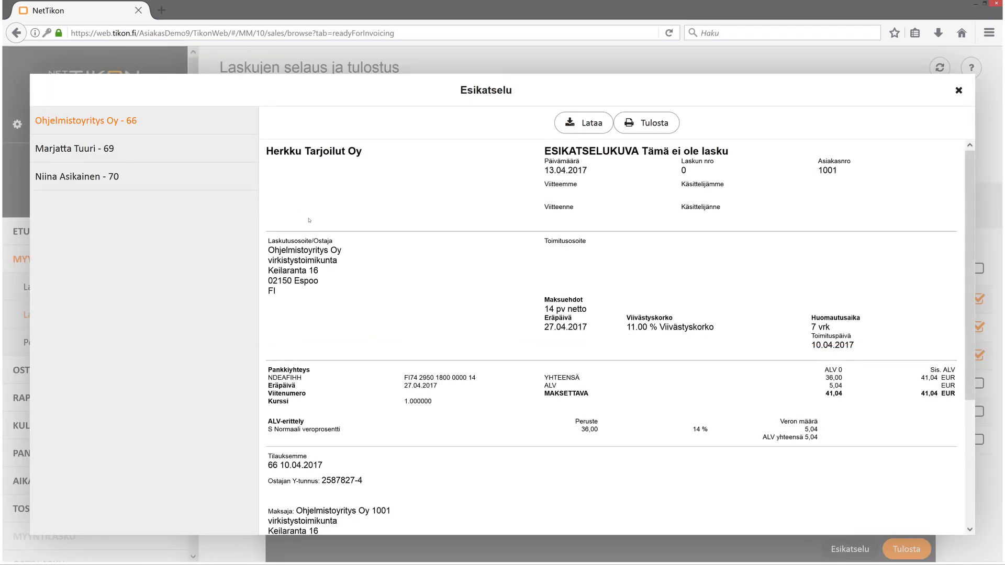
scroll(308, 218, down, 3)
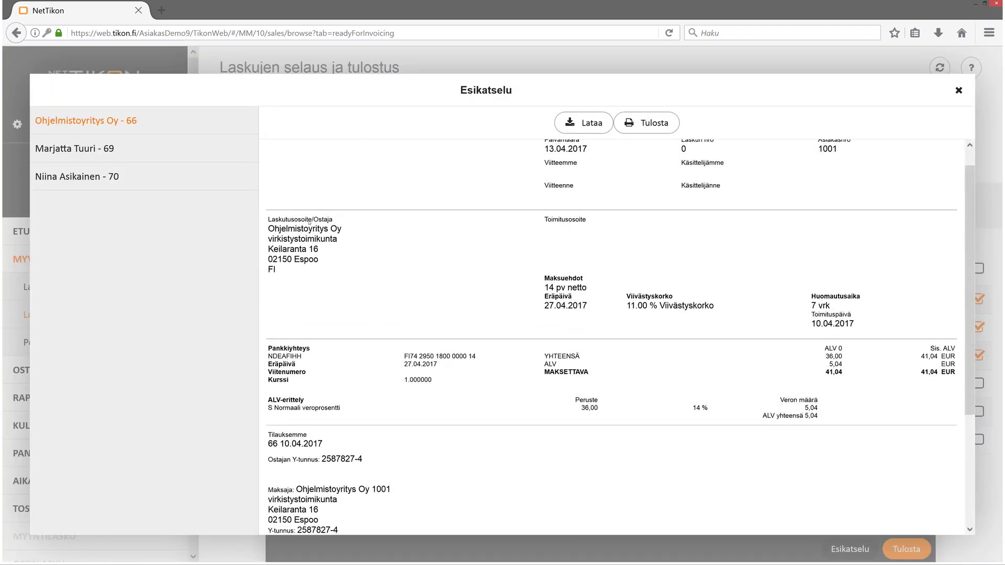
click(137, 157)
scroll(506, 262, down, 3)
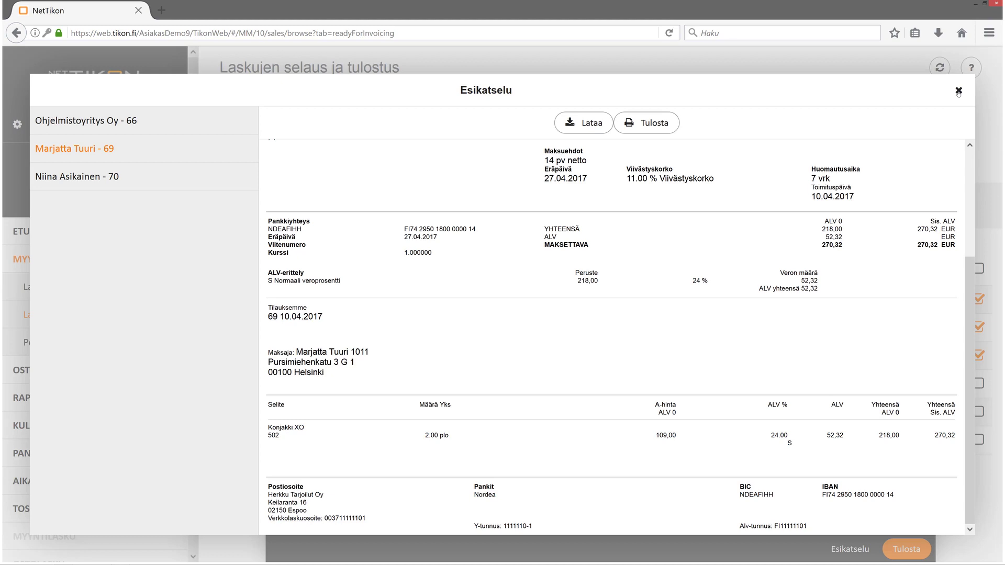
click(958, 91)
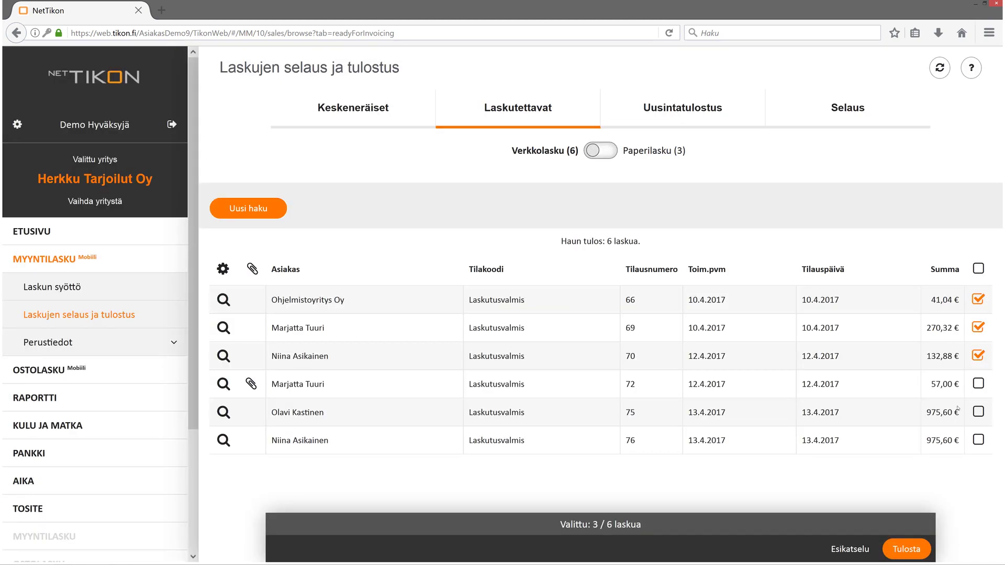
- Prepare printing the selected e-invoices with the message "viesti" and invoice number series 30_43, and close the print settings without printing
click(911, 550)
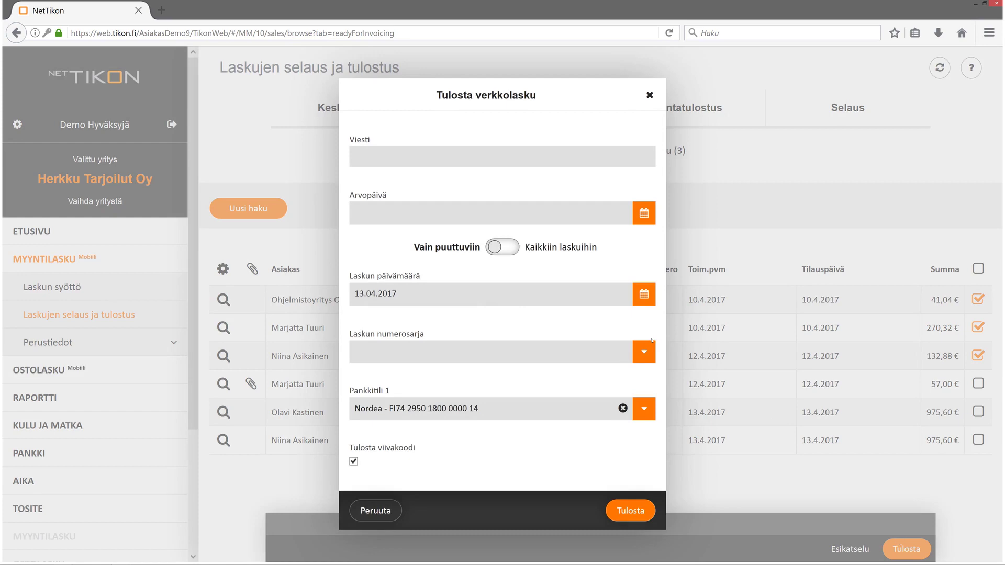
click(507, 152)
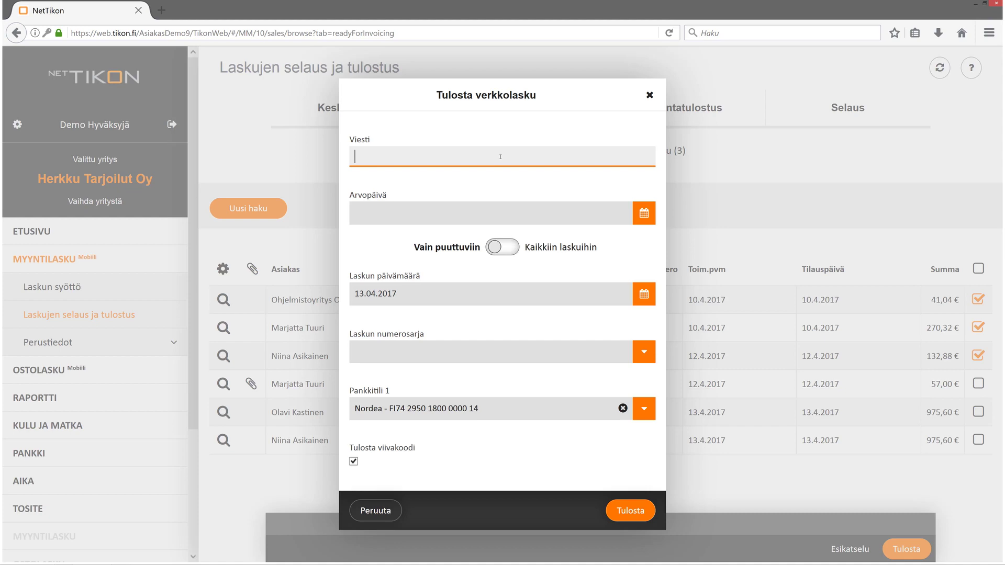
text(viesti)
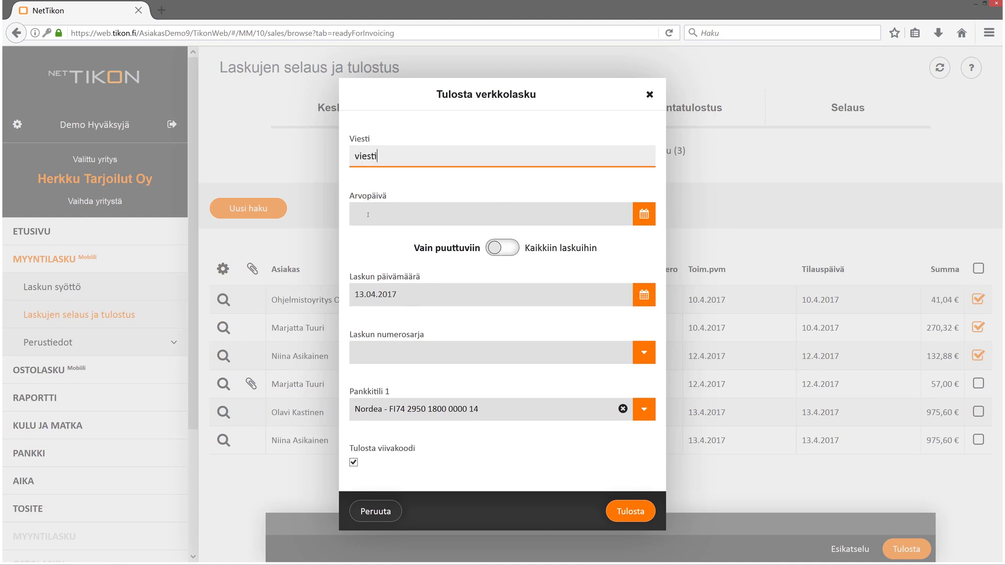
click(441, 212)
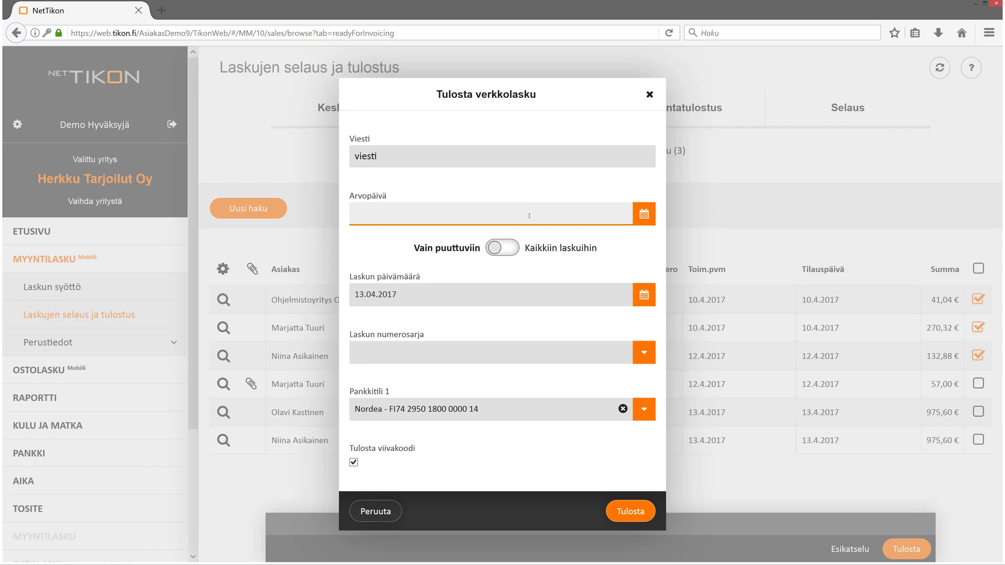
click(641, 354)
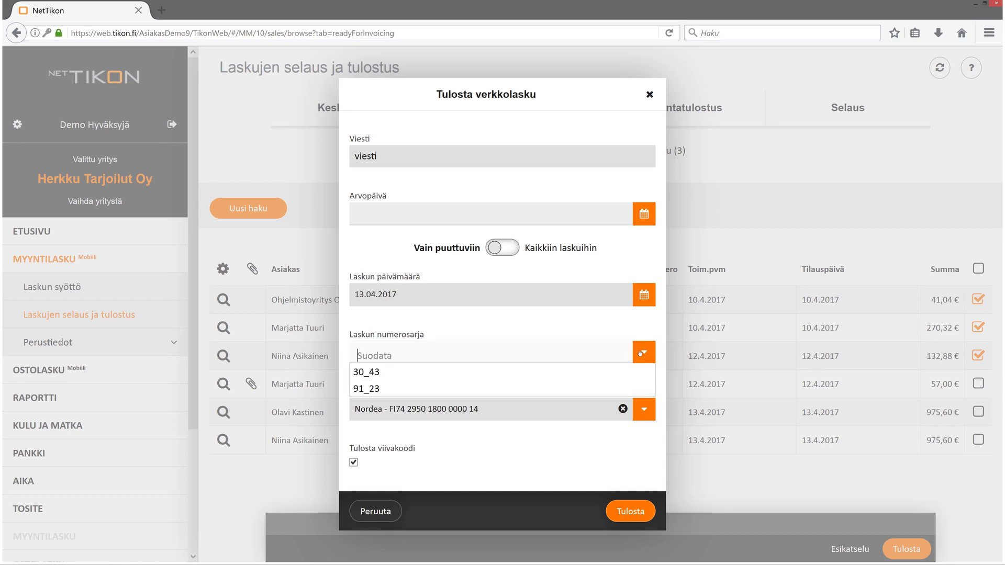
click(406, 372)
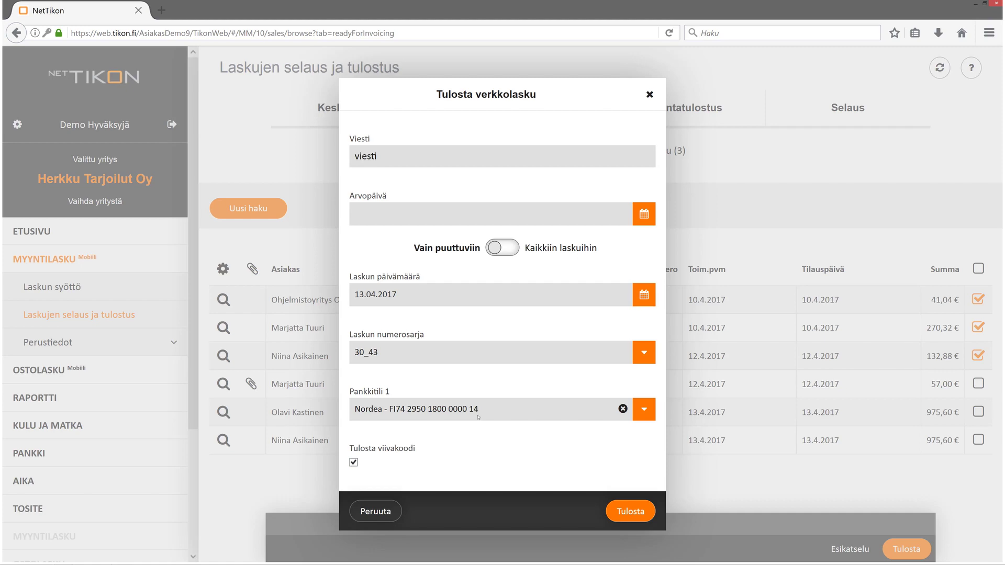
click(353, 462)
click(650, 94)
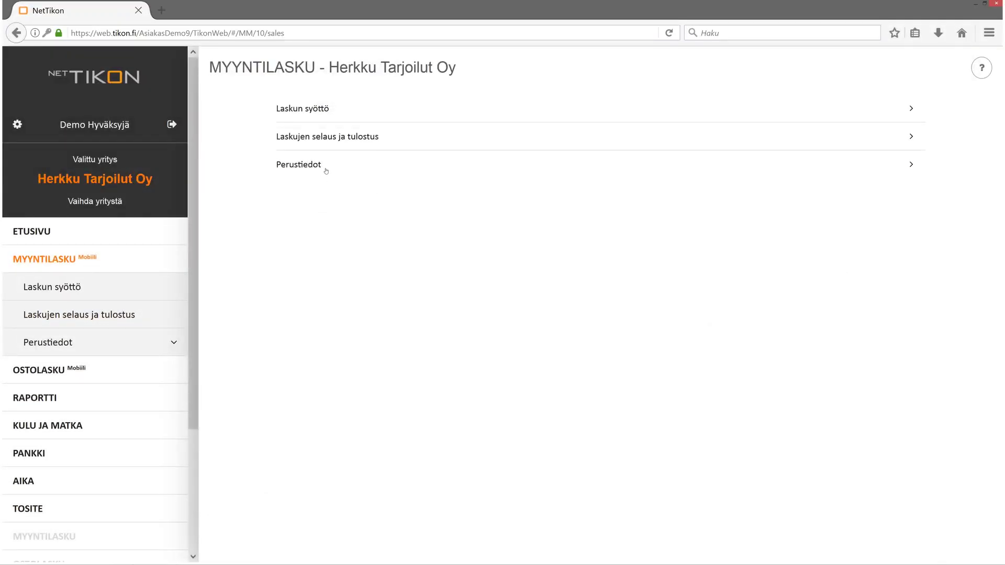
- Open Laskujen selaus ja tulostus and view the invoice listed among the incomplete ones (Keskeneräiset)
click(330, 147)
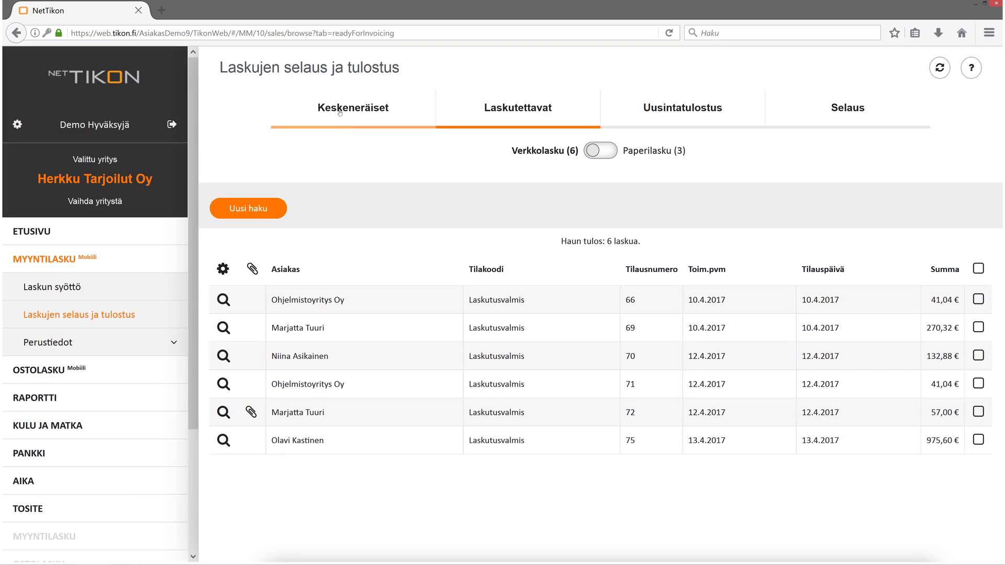
click(339, 111)
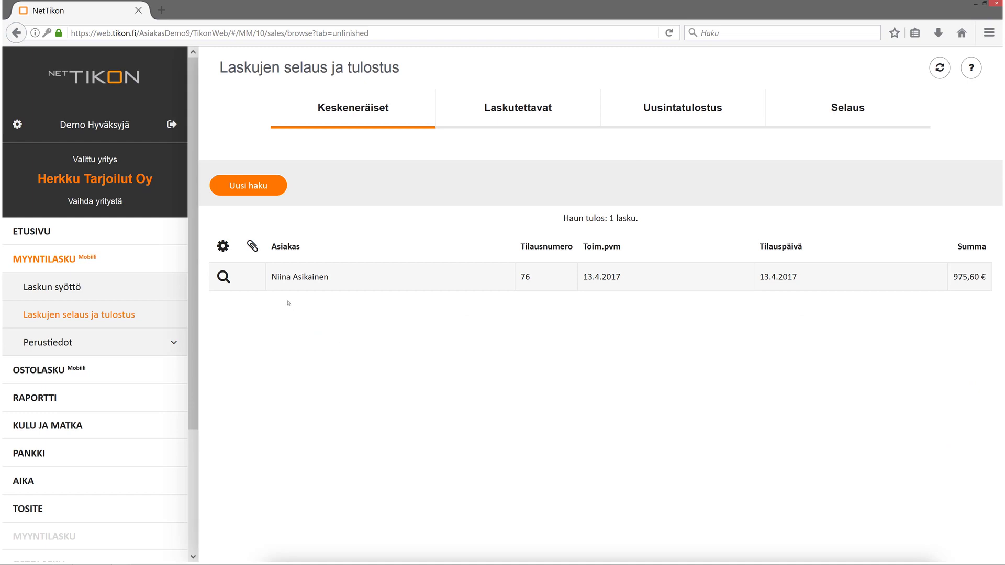
click(224, 278)
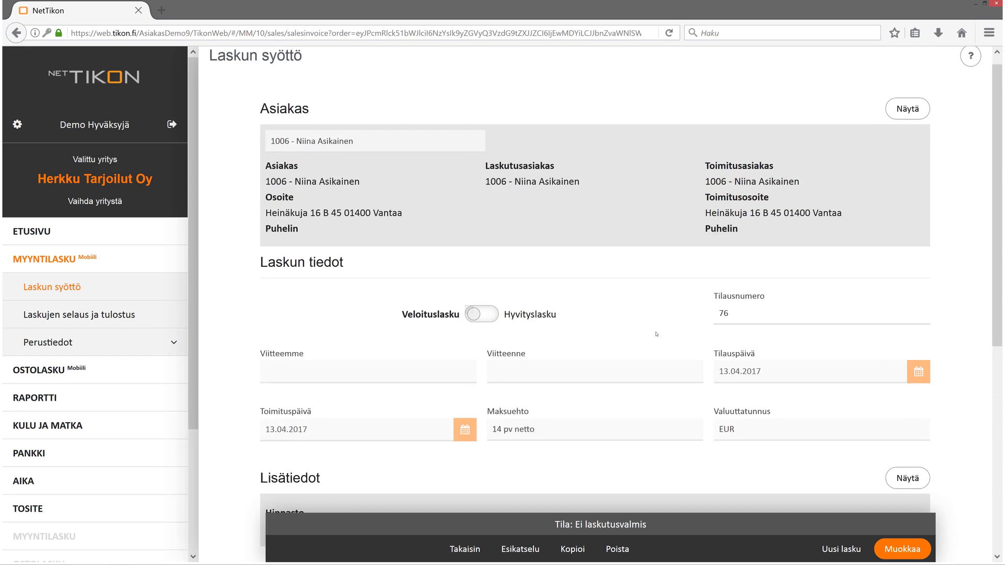
scroll(680, 334, down, 3)
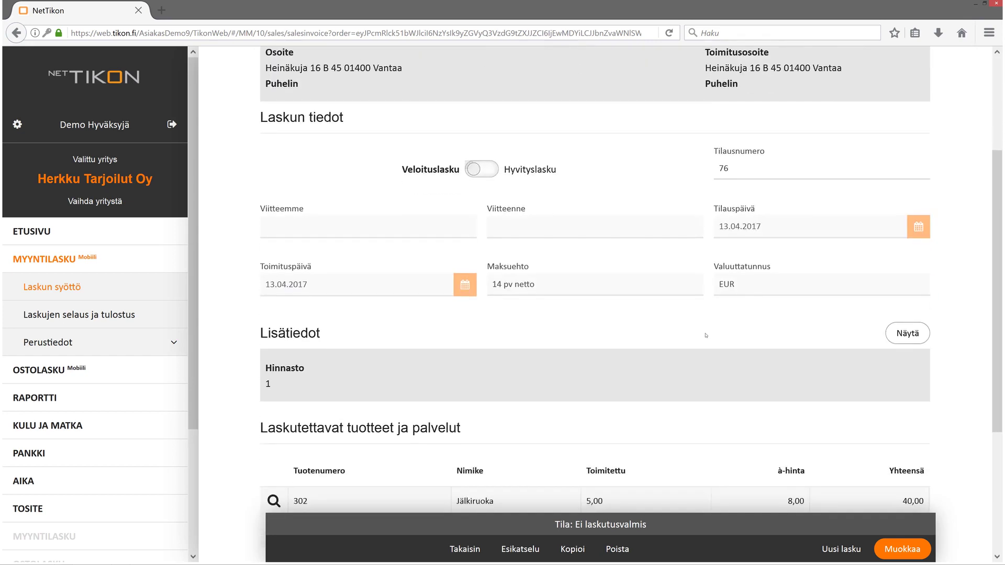
- Make the incomplete invoice editable, review its product rows, set its status to Laskutusvalmis and save it
click(912, 542)
scroll(631, 288, down, 5)
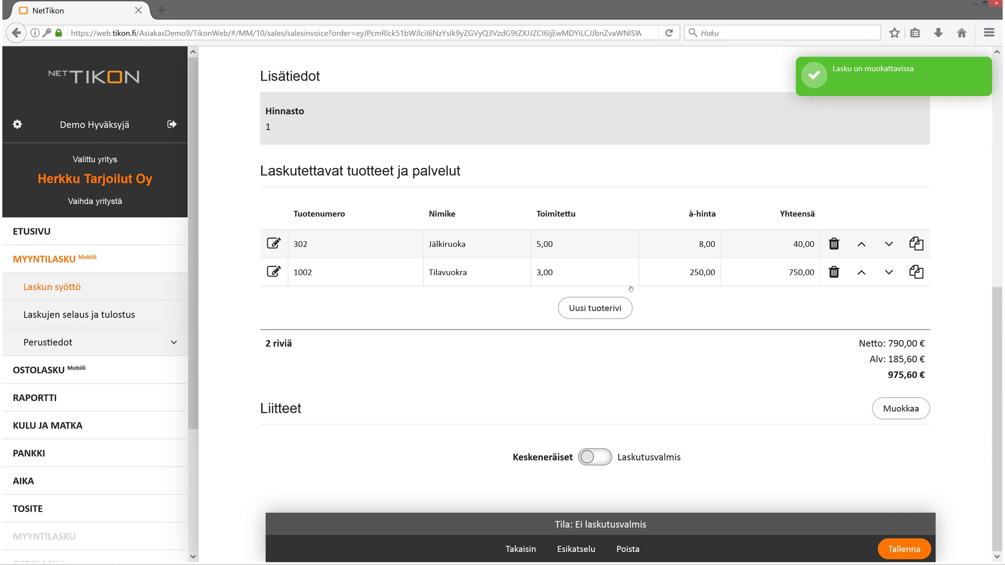
scroll(632, 288, up, 3)
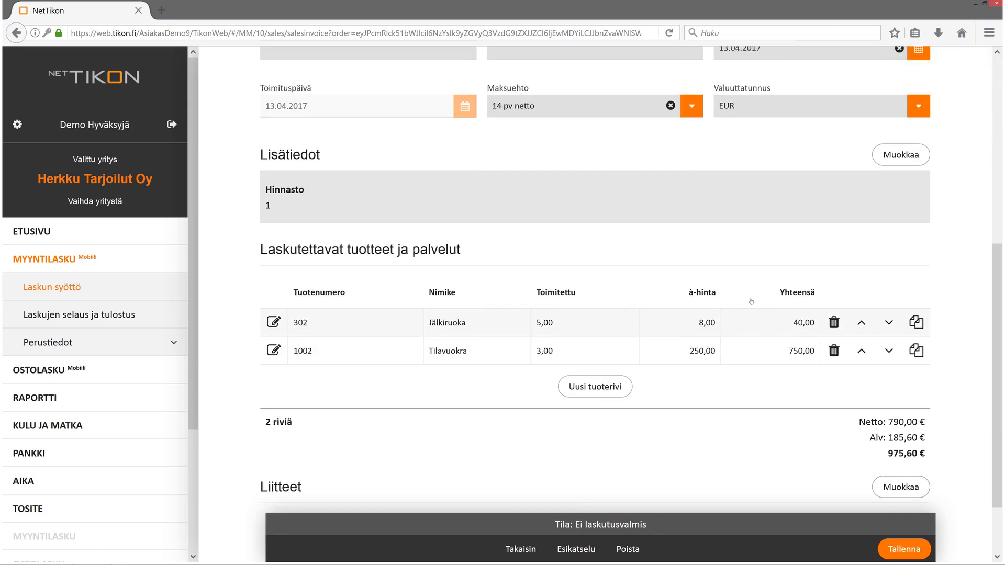
scroll(749, 303, down, 3)
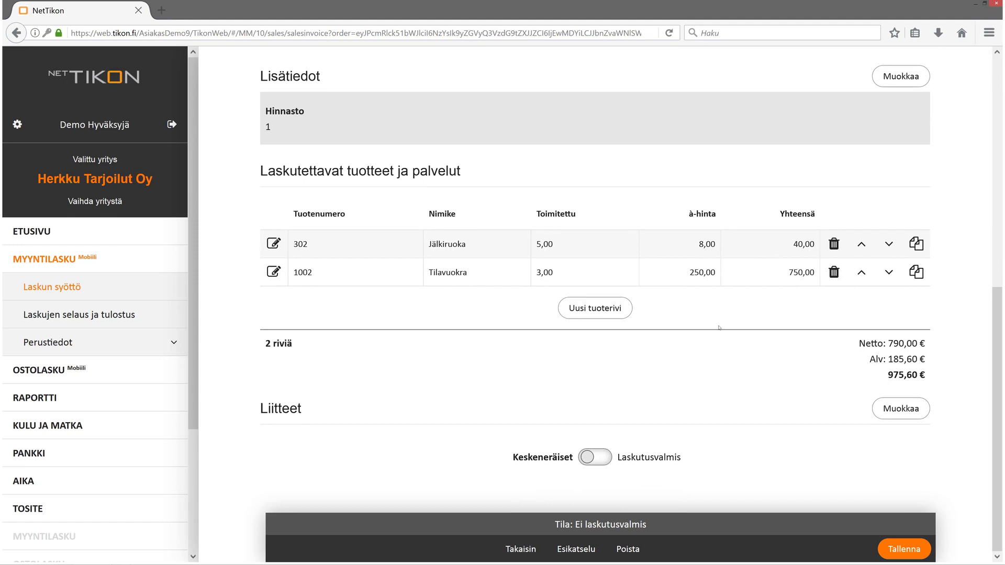
click(597, 458)
click(904, 549)
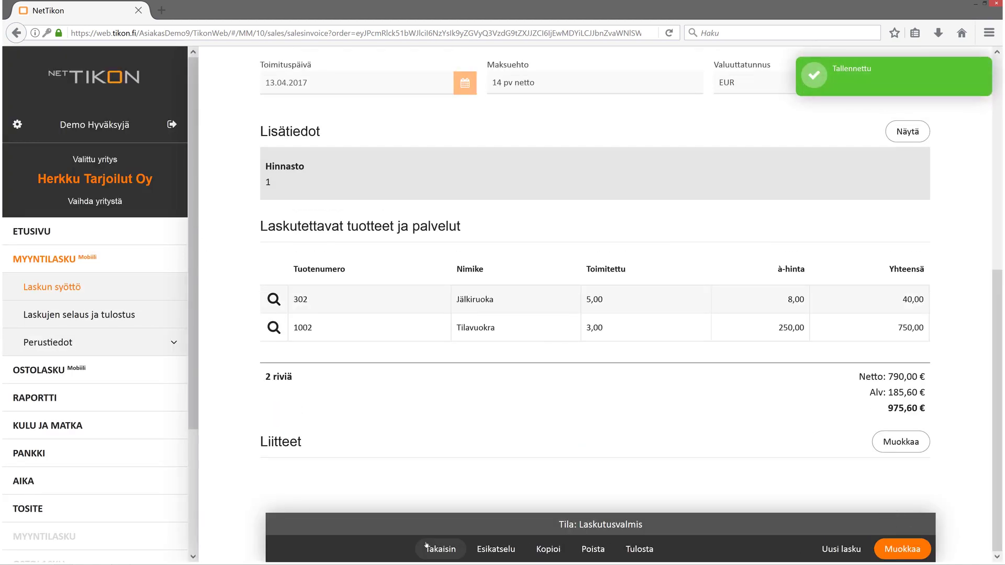
- Return to the invoice lists and open the last e-invoice under Laskutettavat
click(435, 549)
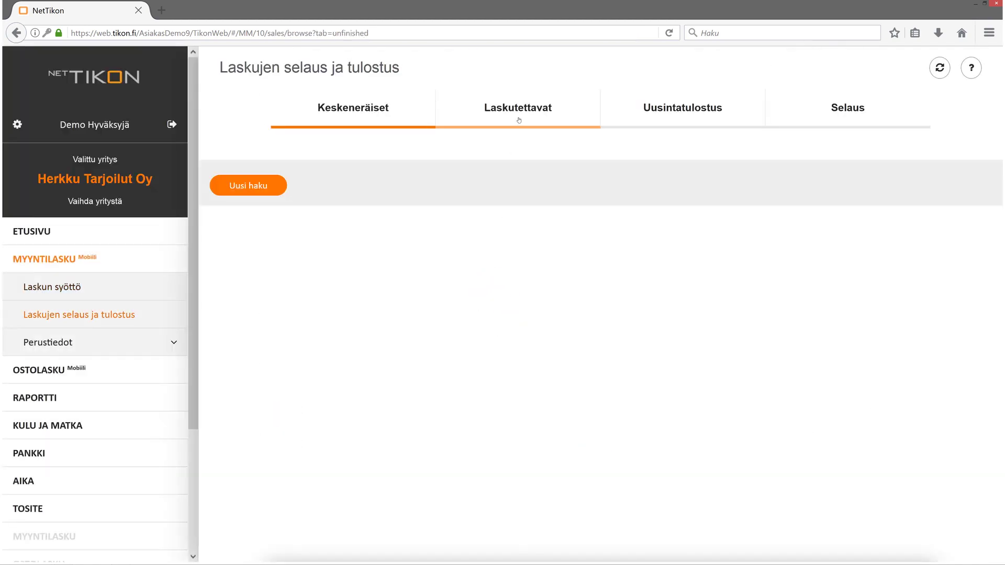
click(519, 121)
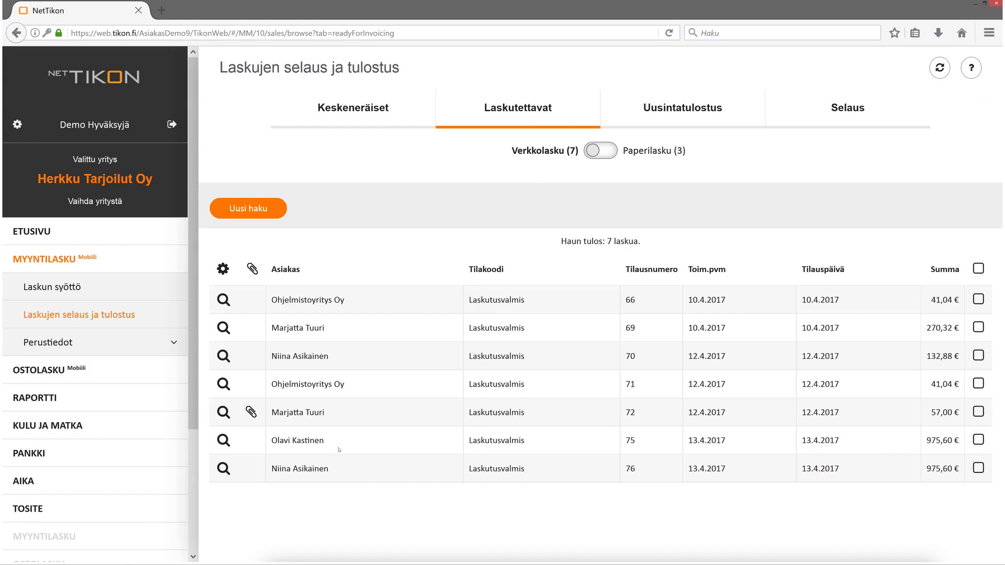
click(223, 469)
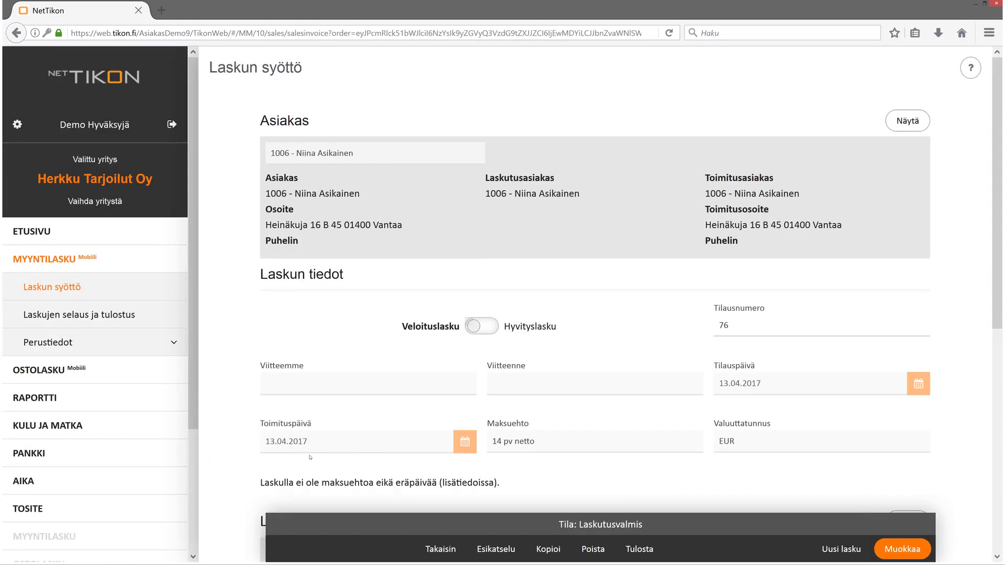
scroll(847, 425, down, 5)
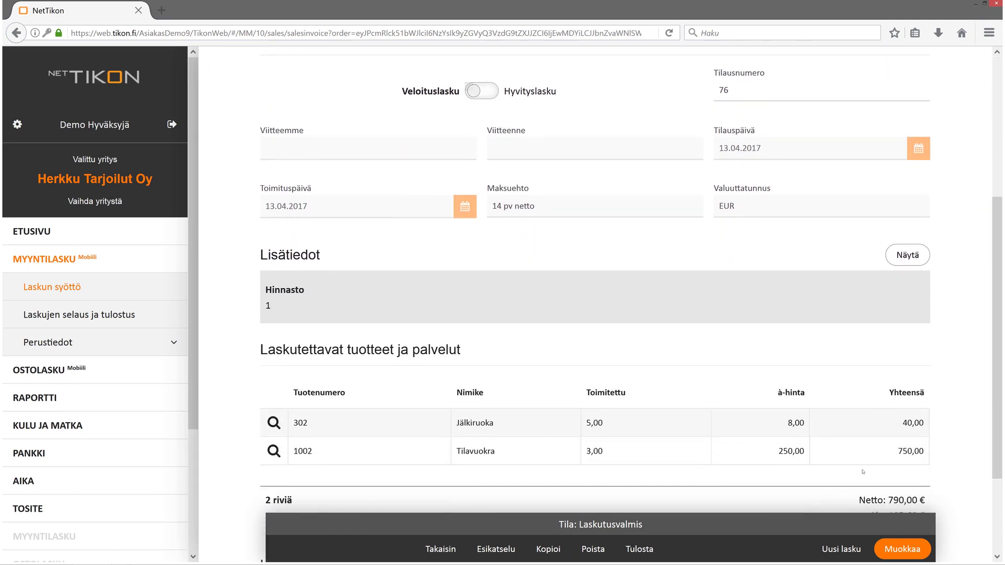
- Switch the billable invoice to editing, keep its Laskutusvalmis status and save it
click(902, 549)
scroll(756, 340, down, 3)
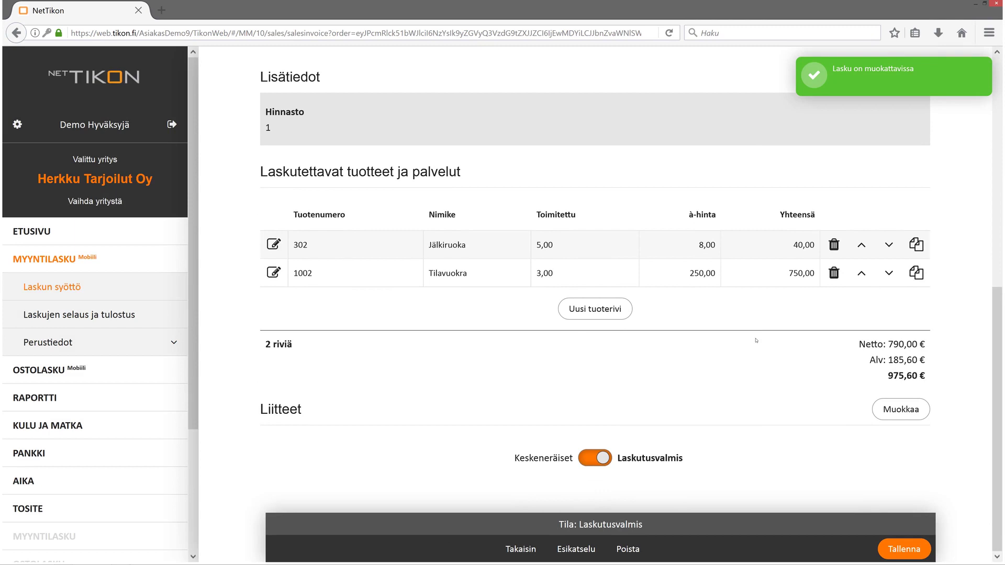
click(904, 549)
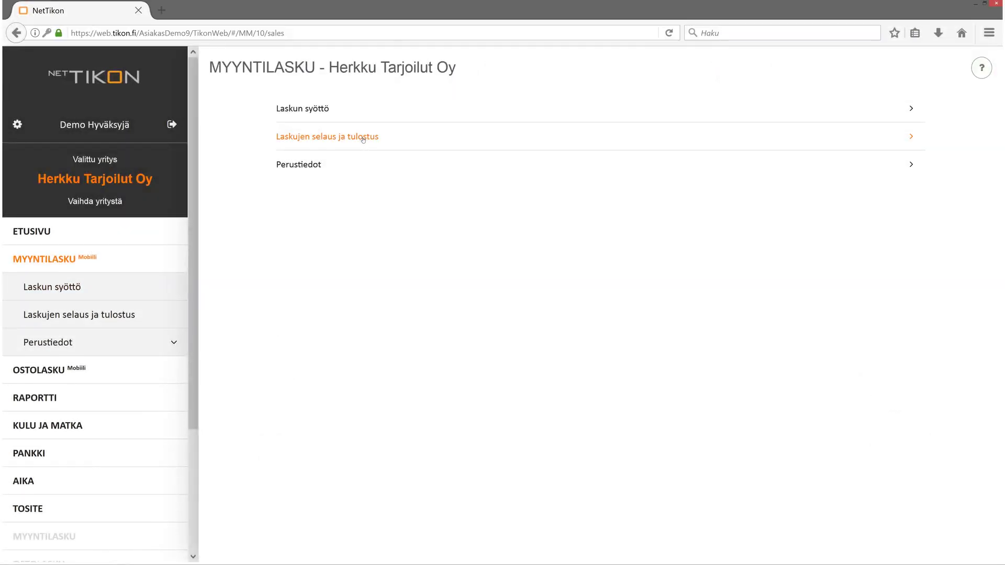
- Start a new invoice search under Selaus in Laskujen selaus ja tulostus and look through the available search criteria
click(363, 140)
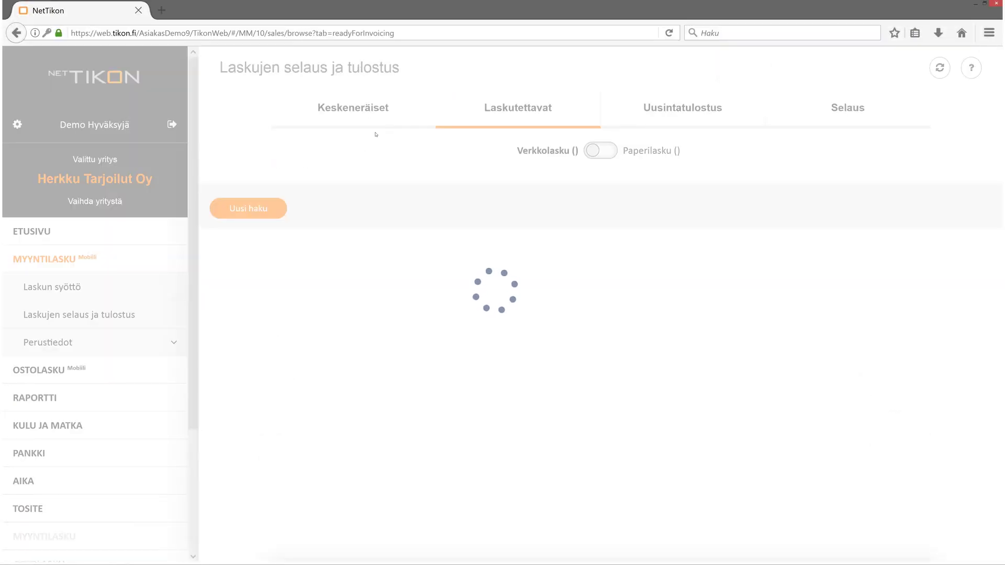
click(852, 116)
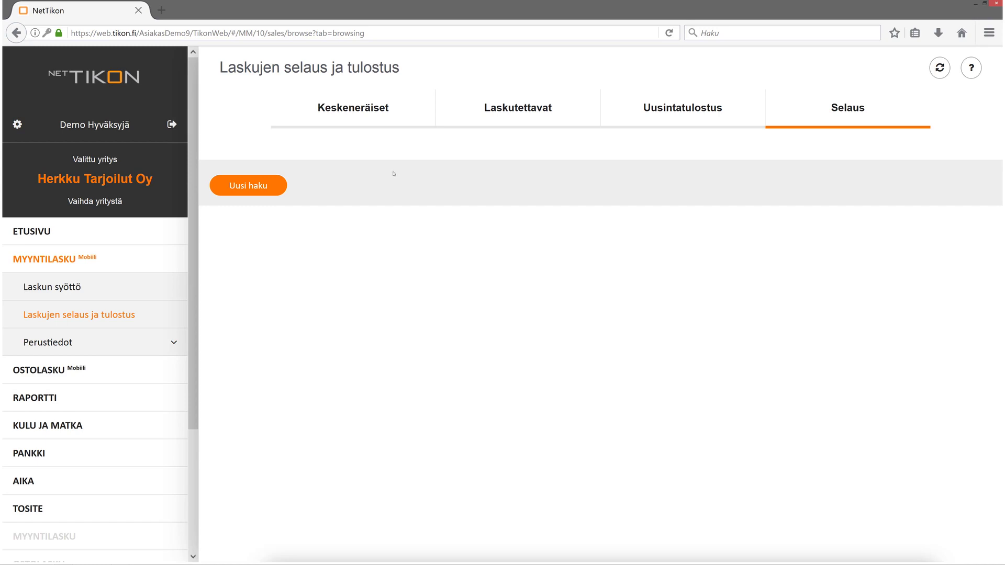
click(281, 193)
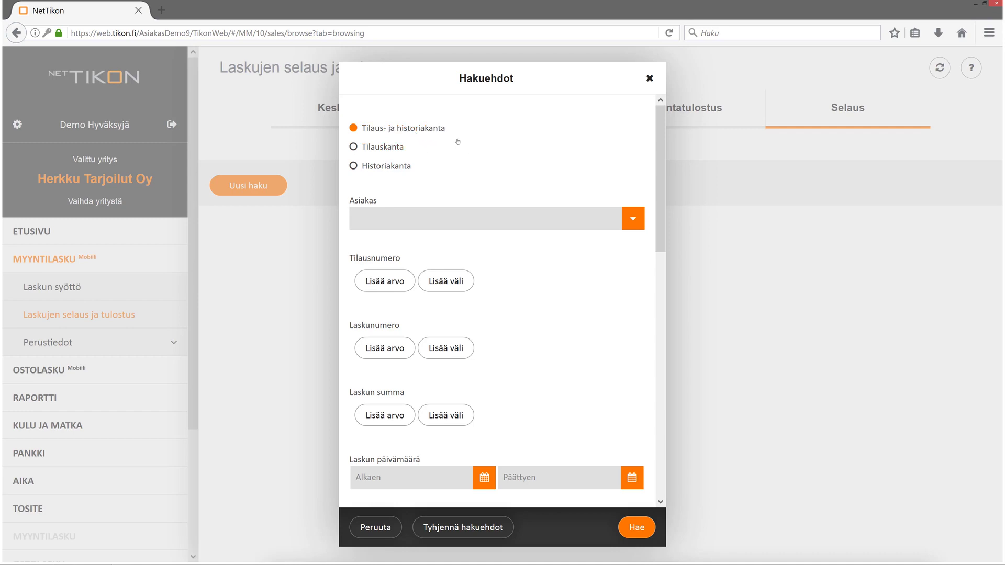
scroll(459, 151, down, 3)
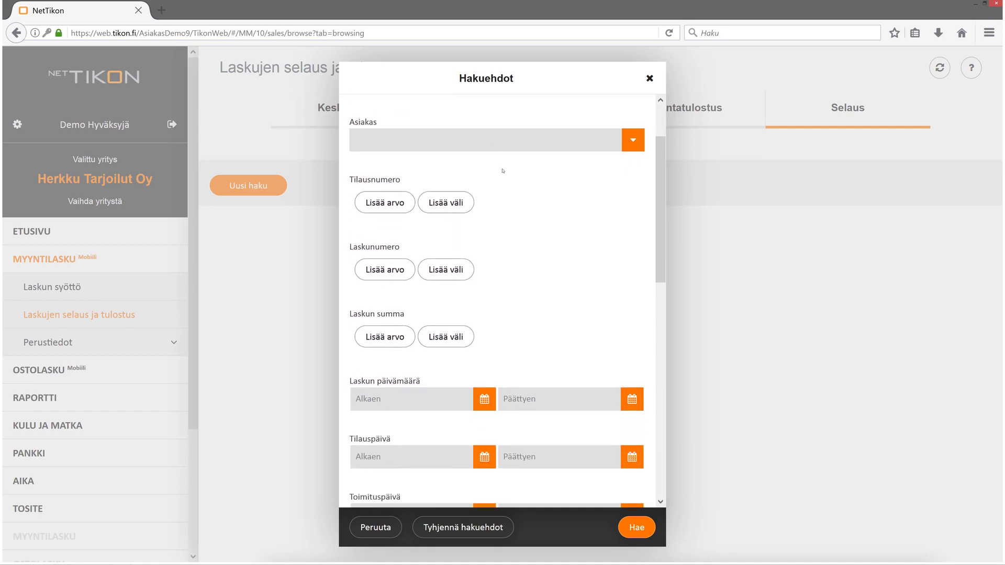
scroll(503, 170, down, 9)
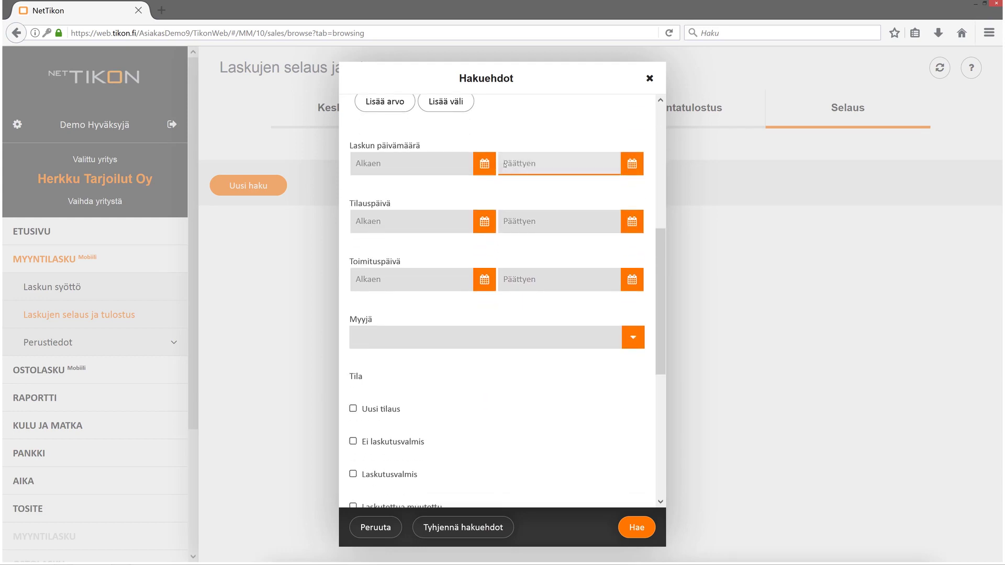
scroll(504, 164, up, 12)
- Restrict the invoice search to the third and fifth customers in the Asiakas list
click(493, 216)
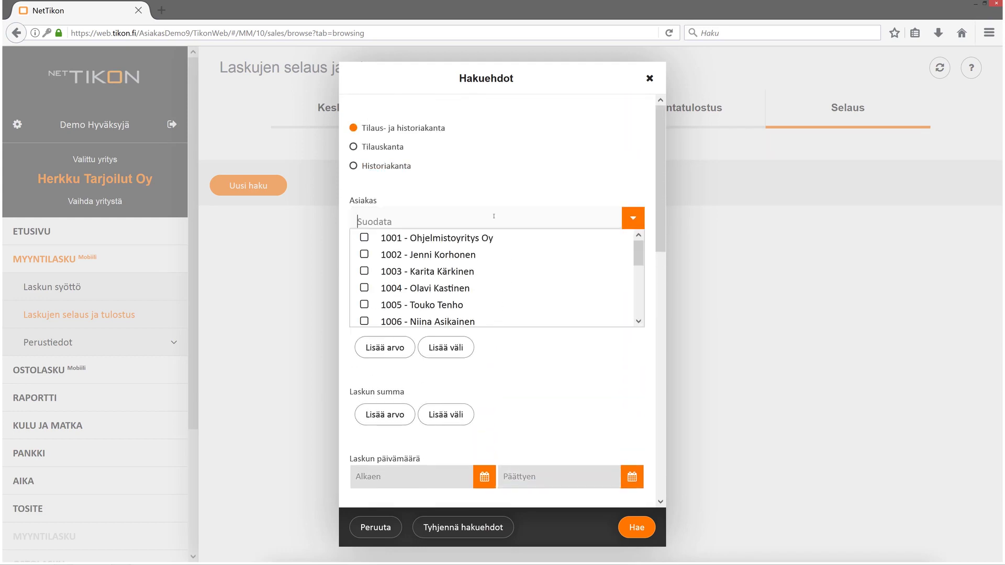
click(367, 271)
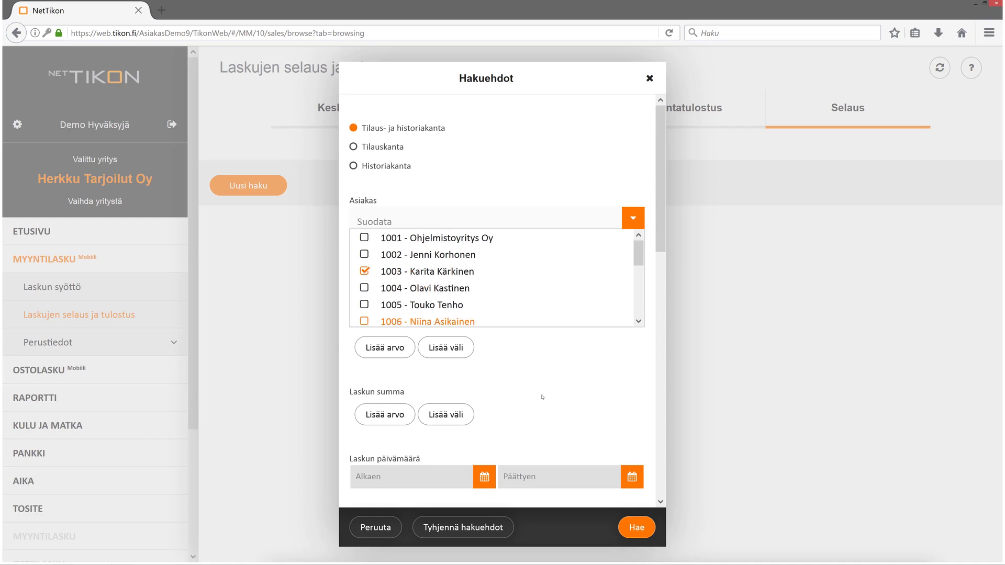
click(364, 305)
click(595, 392)
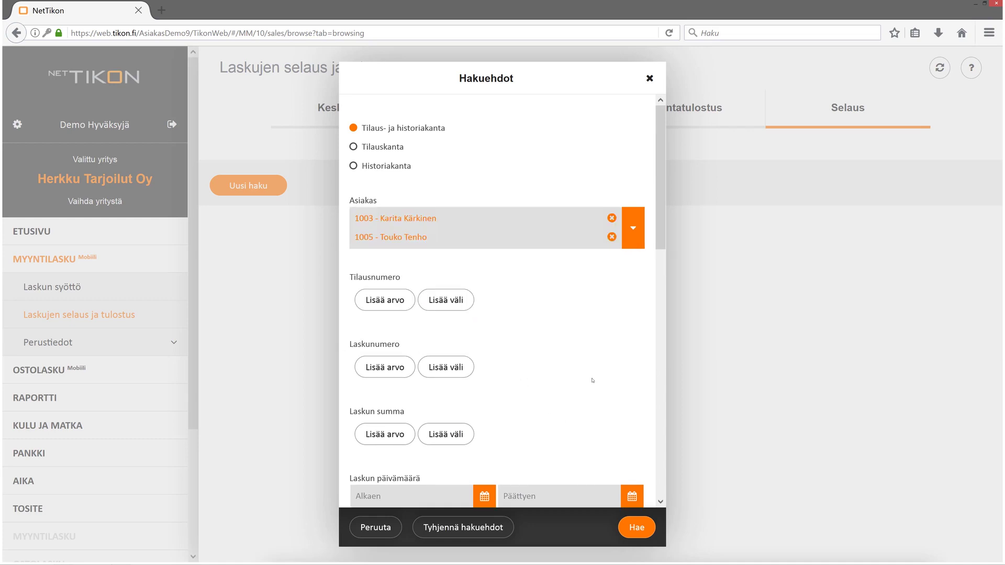
- Review the remaining date, seller and status criteria, run the invoice search and look through the resulting list
scroll(594, 381, down, 6)
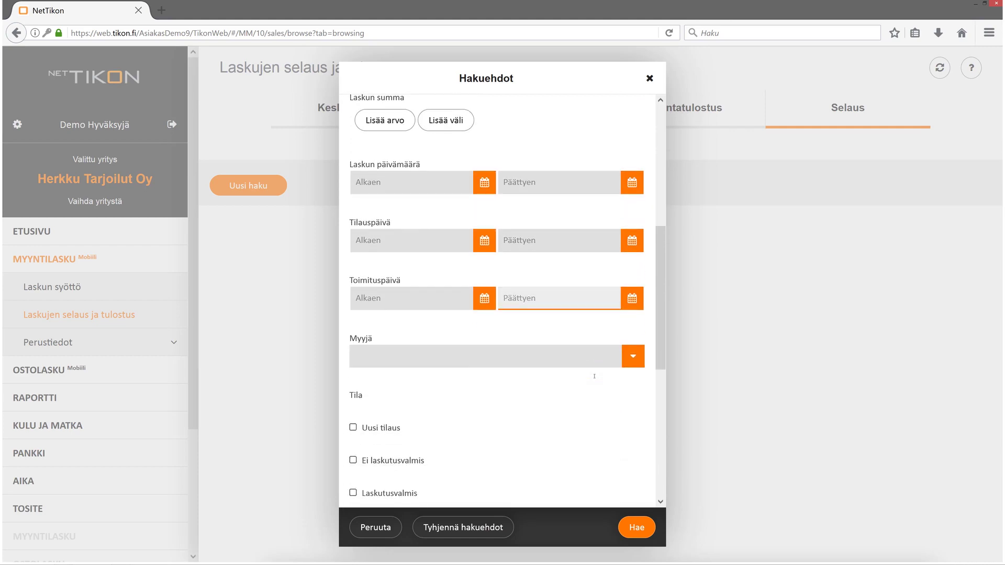
scroll(595, 376, down, 5)
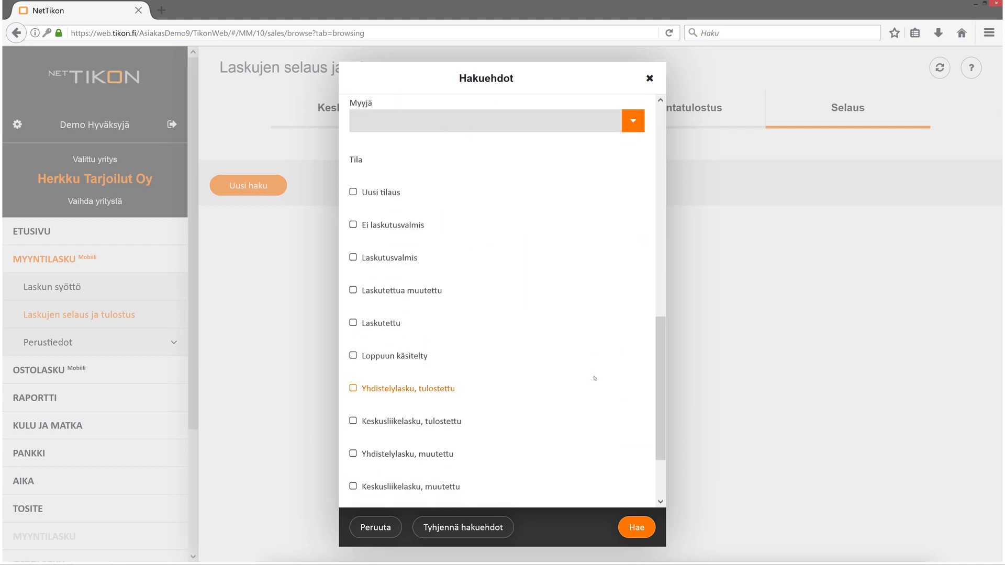
scroll(594, 378, down, 2)
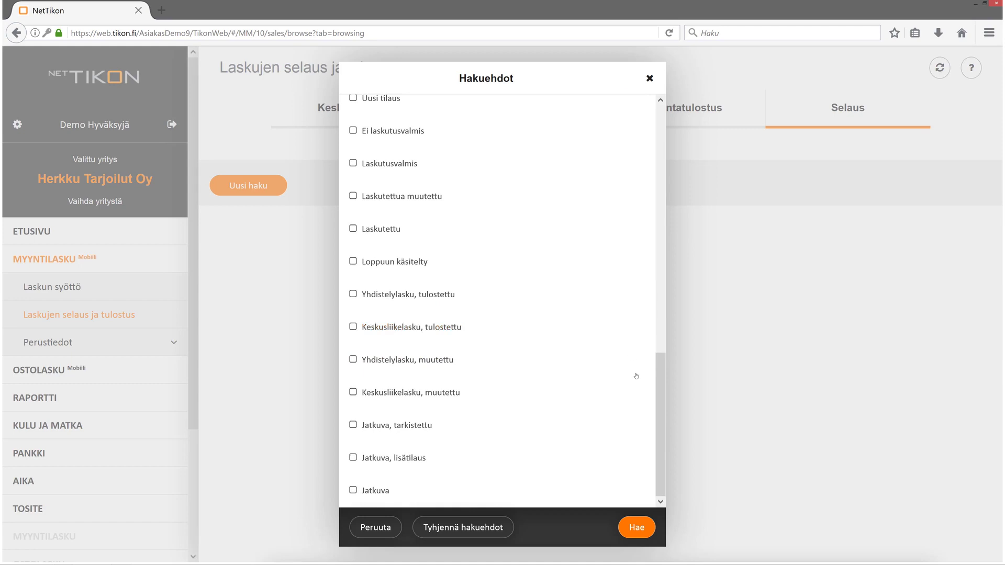
click(631, 525)
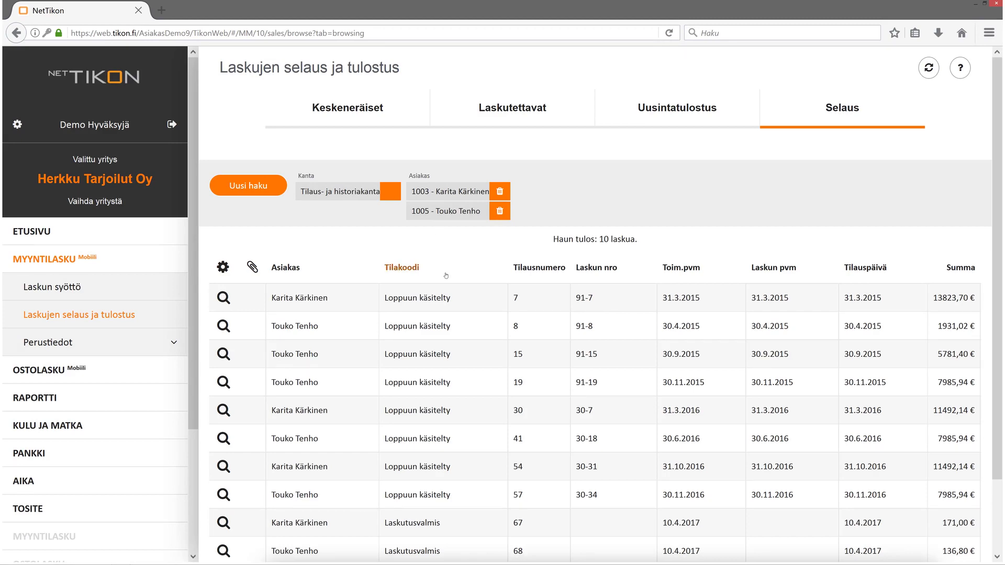
scroll(513, 272, down, 3)
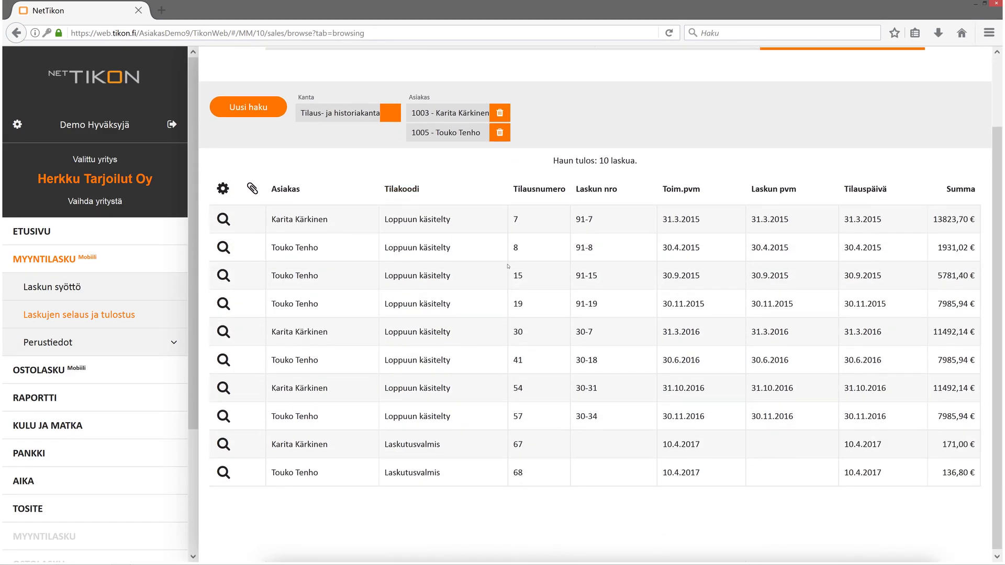
scroll(472, 240, up, 3)
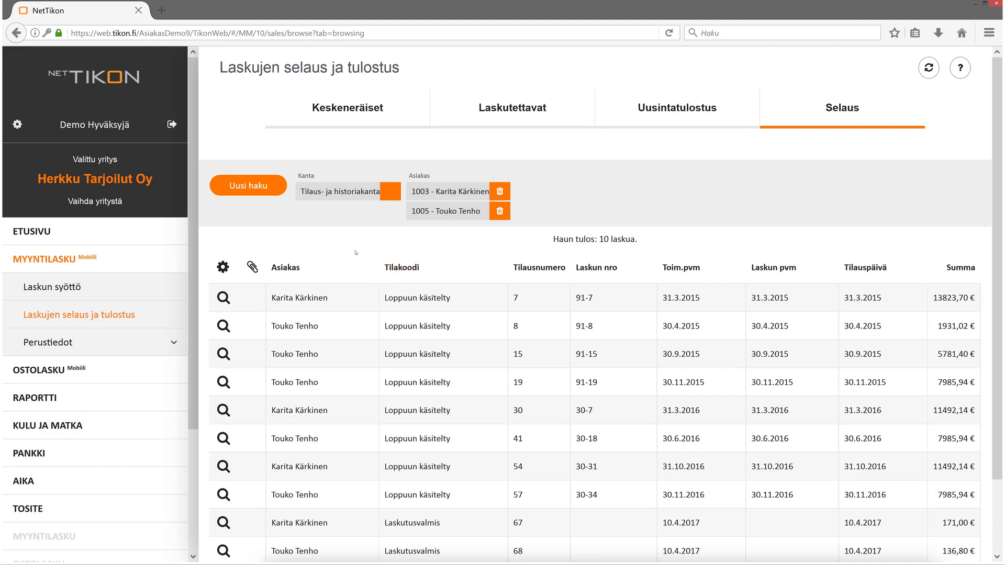
- Group the invoice search results by Asiakas, with no second or third grouping factor, and look through the grouped list
click(226, 269)
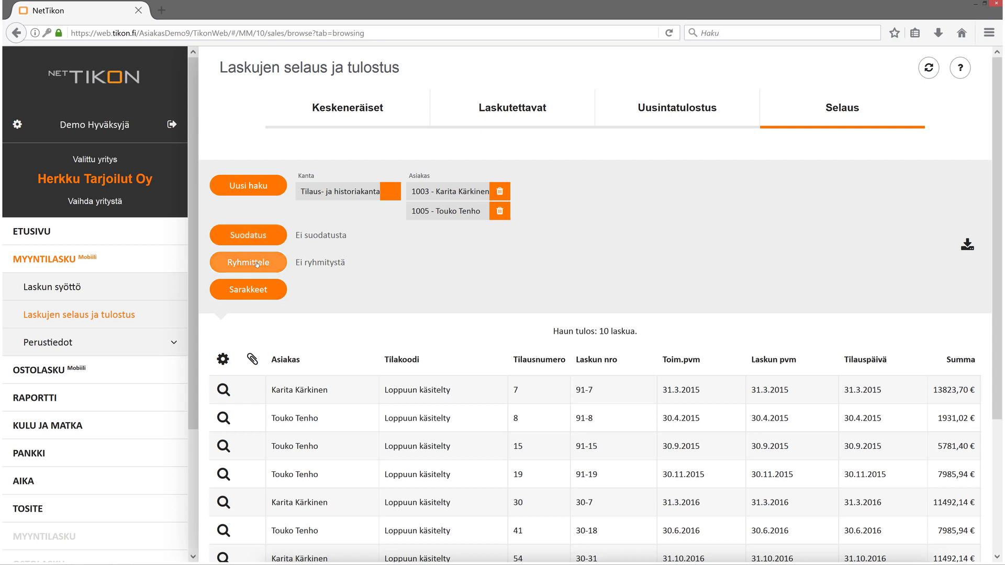
click(257, 265)
click(418, 188)
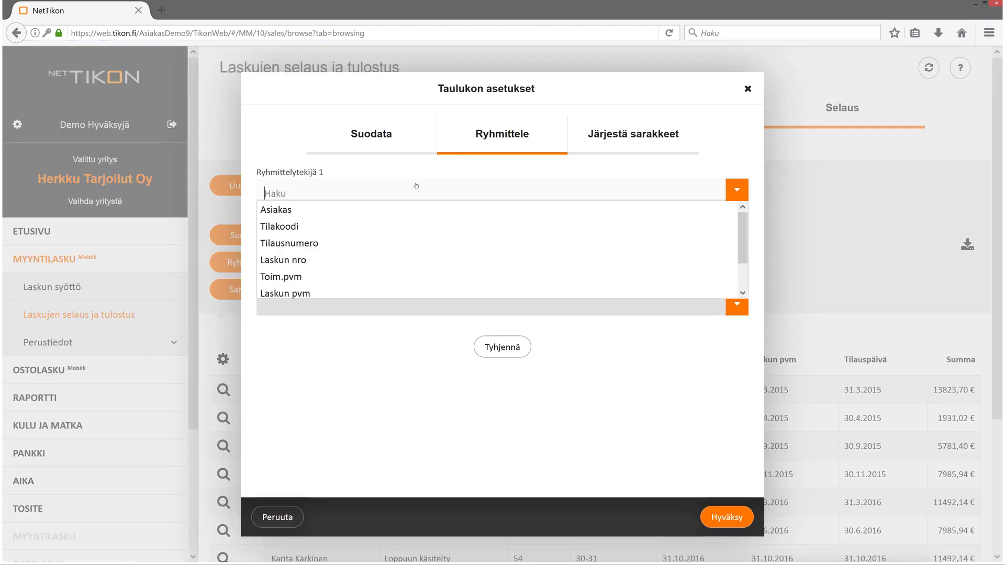
scroll(293, 218, down, 2)
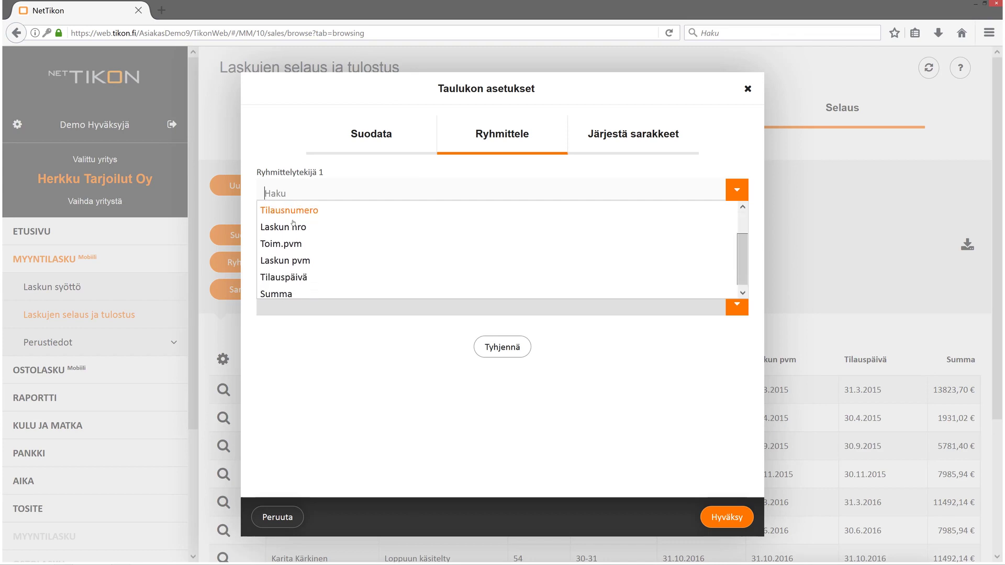
scroll(293, 223, up, 1)
scroll(292, 222, up, 1)
click(285, 209)
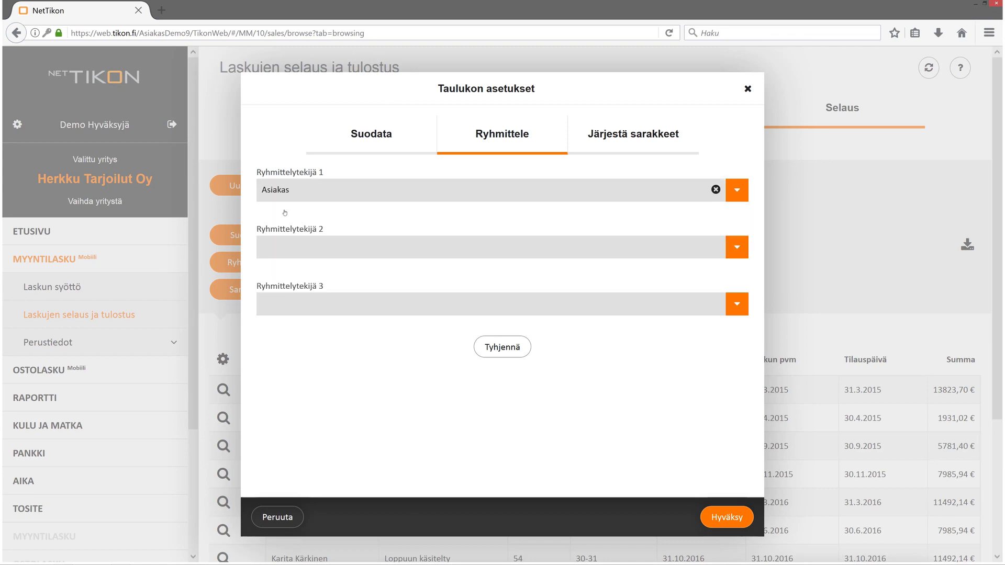
click(731, 518)
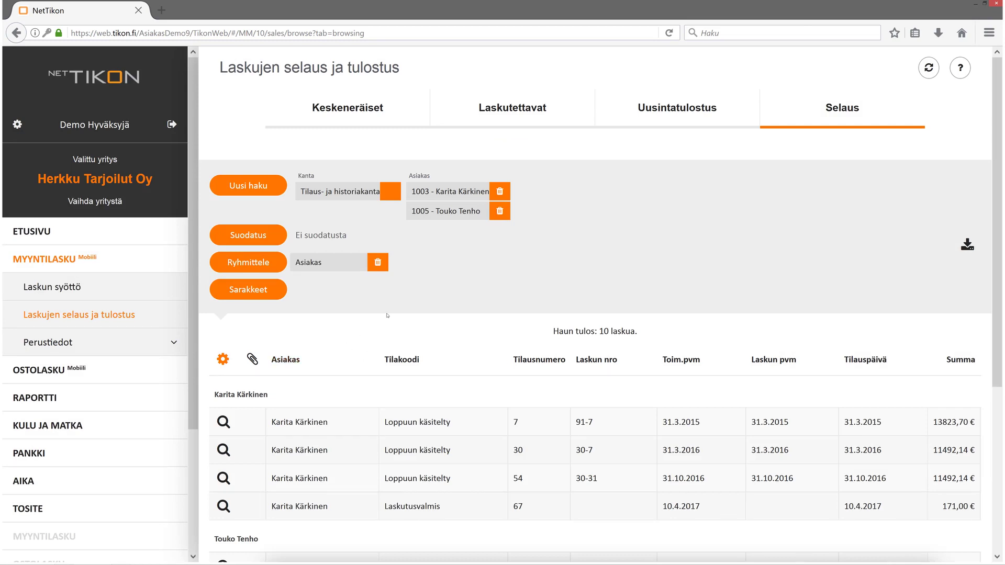
scroll(387, 316, down, 2)
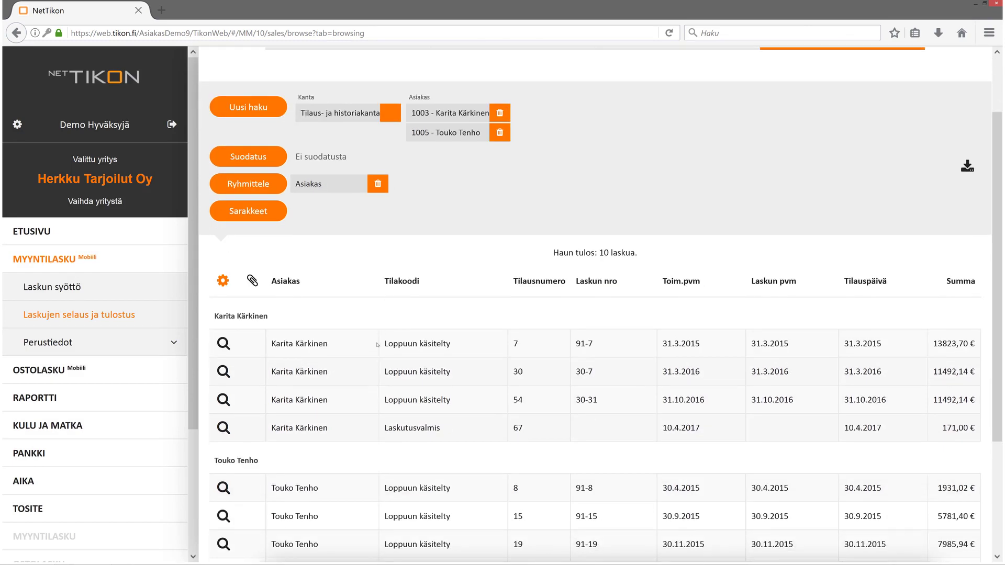
scroll(374, 358, down, 3)
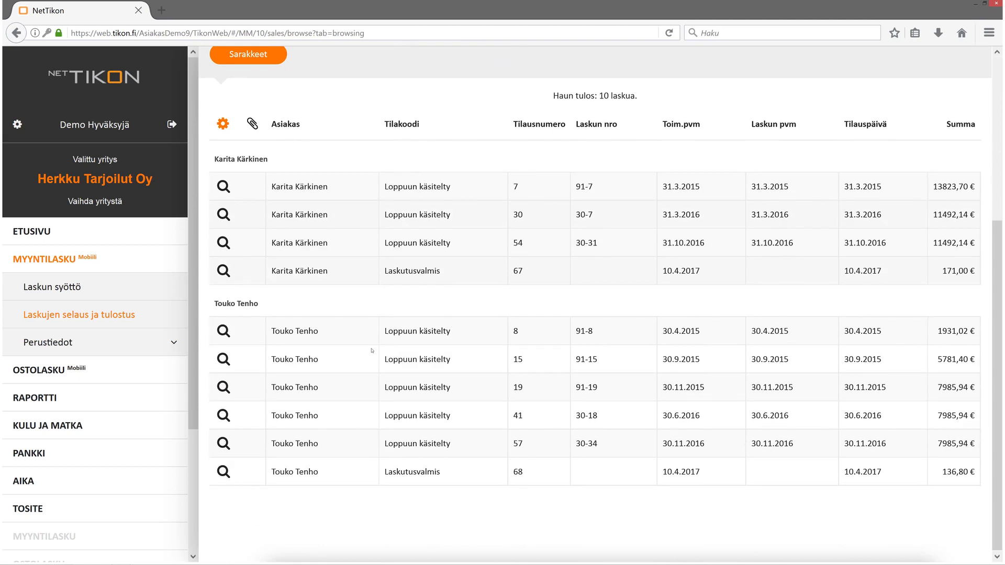
scroll(371, 349, down, 1)
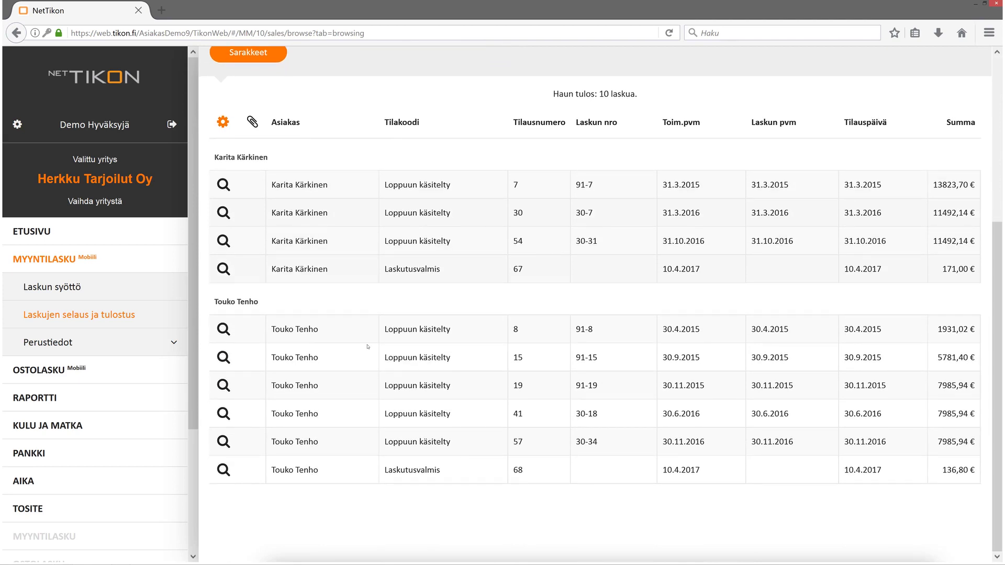
- Move the Laskun nro column directly after Asiakas in the results table and look through the rearranged list
scroll(368, 346, up, 3)
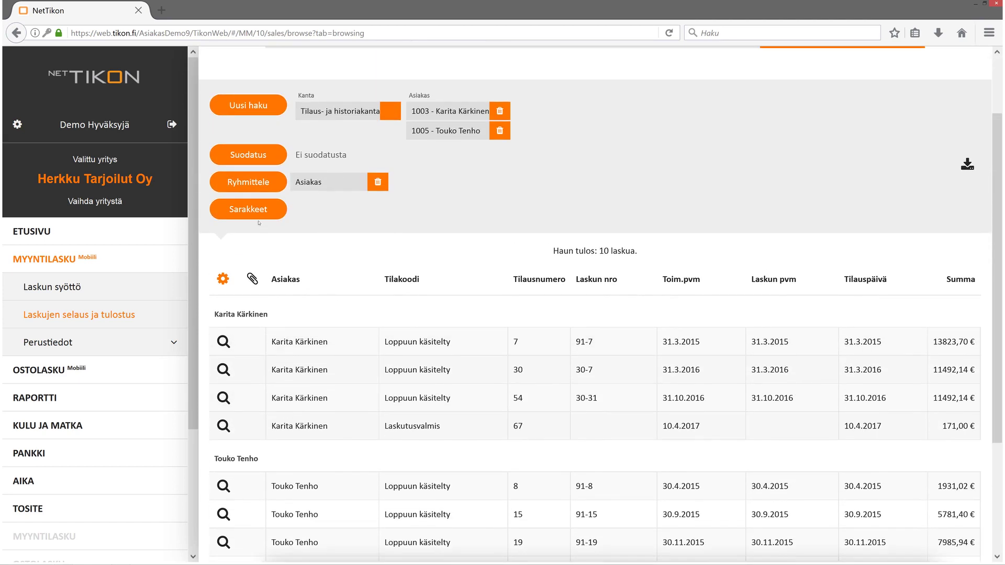
click(260, 211)
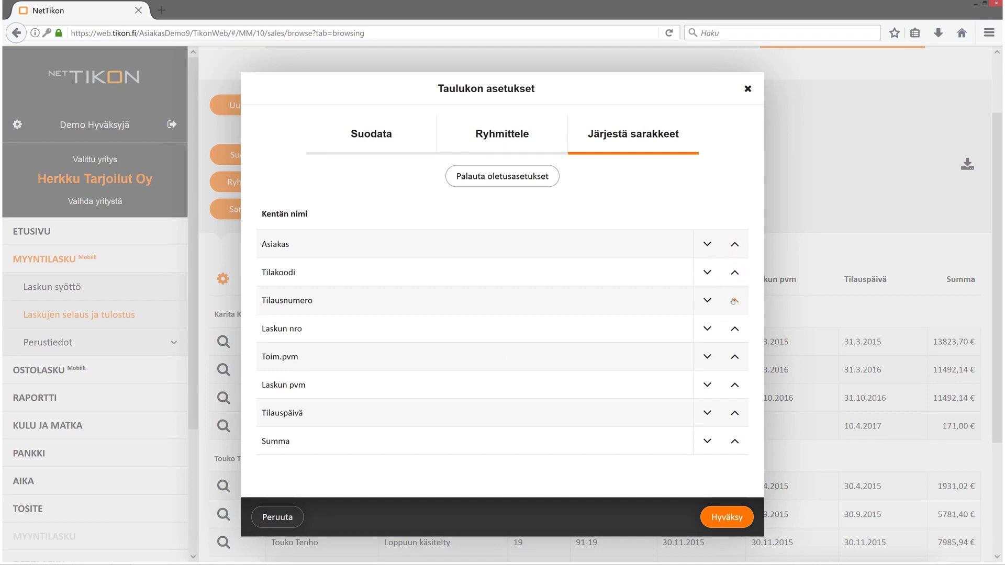
click(735, 329)
click(735, 301)
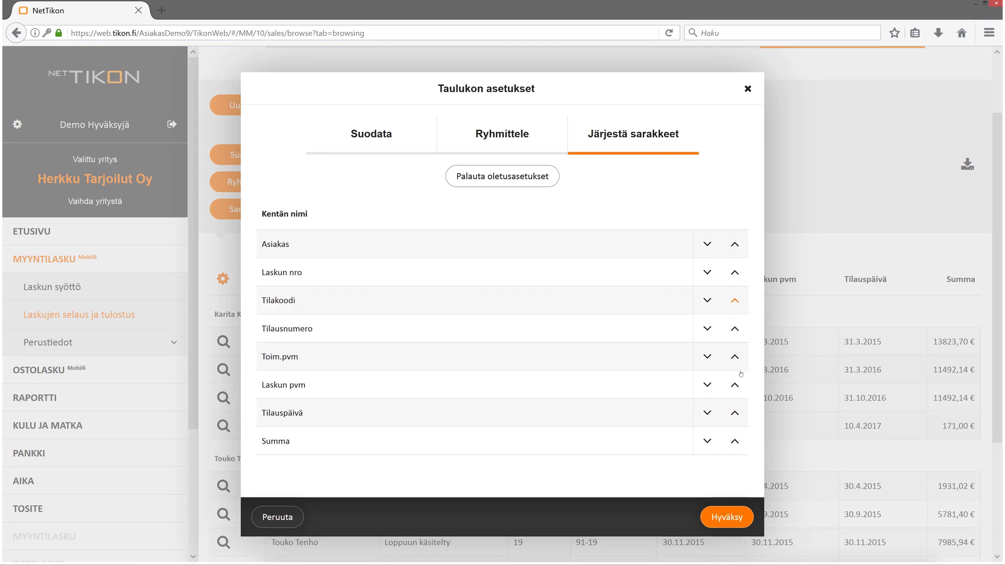
click(731, 518)
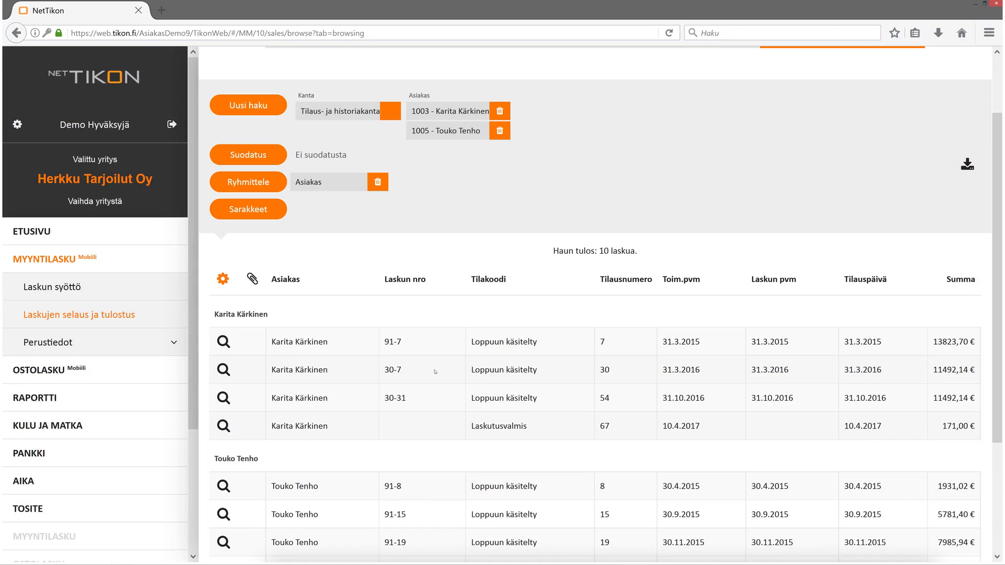
scroll(434, 371, down, 3)
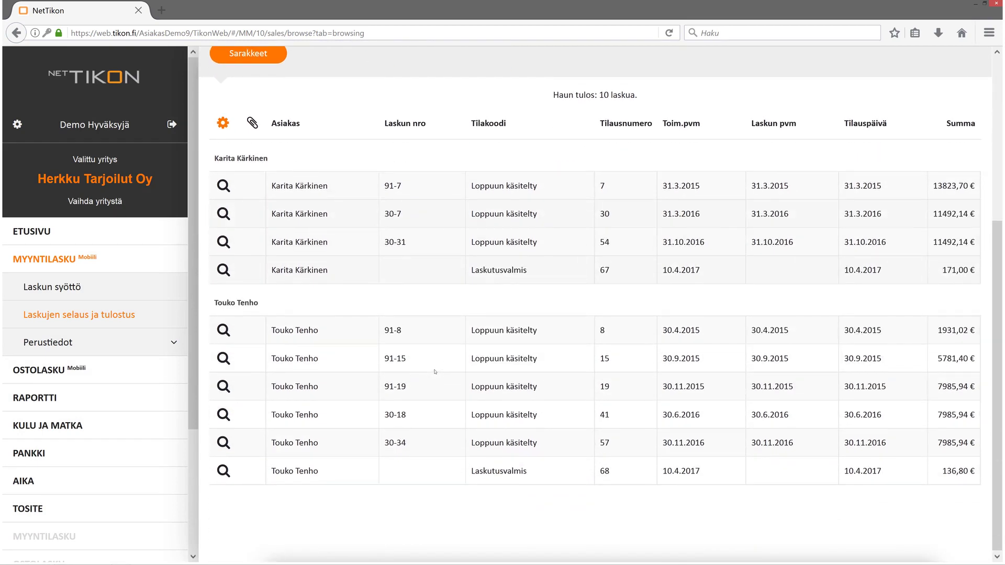
- Open the first customer's invoice dated 31.10.2016 and copy it to a new Veloituslasku with Tilauspäivä and Toimituspäivä 13.04.2017
scroll(427, 367, up, 3)
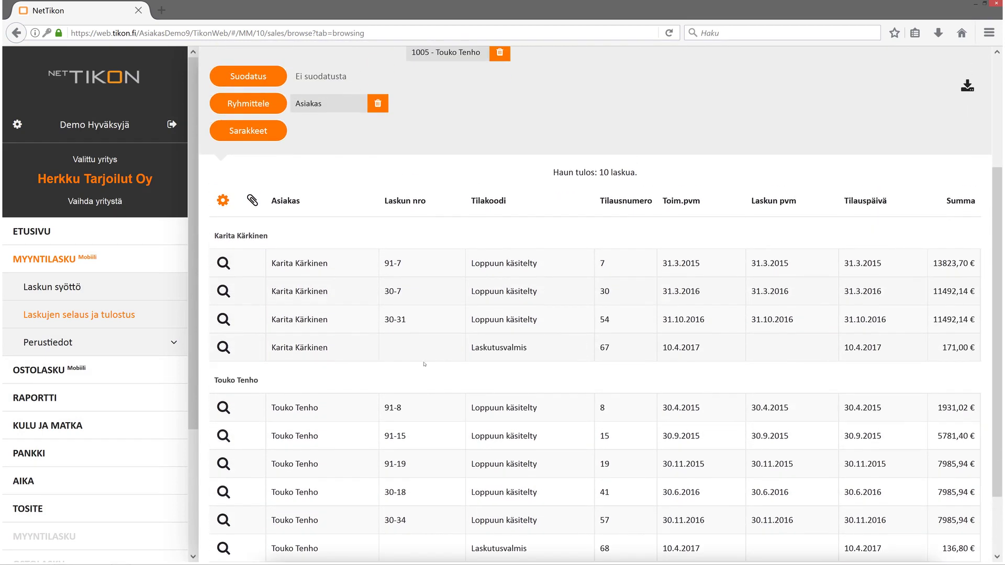
click(225, 321)
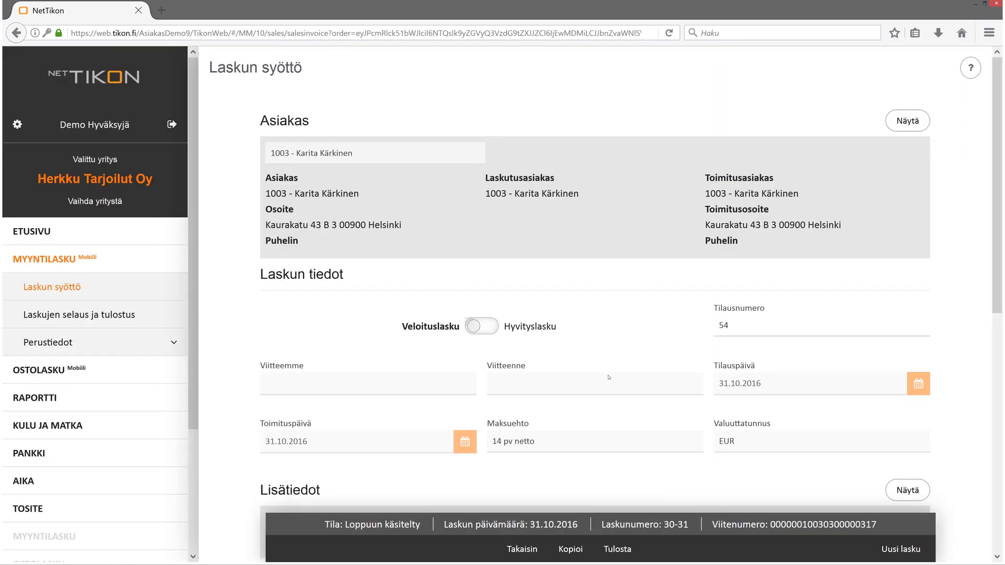
click(576, 548)
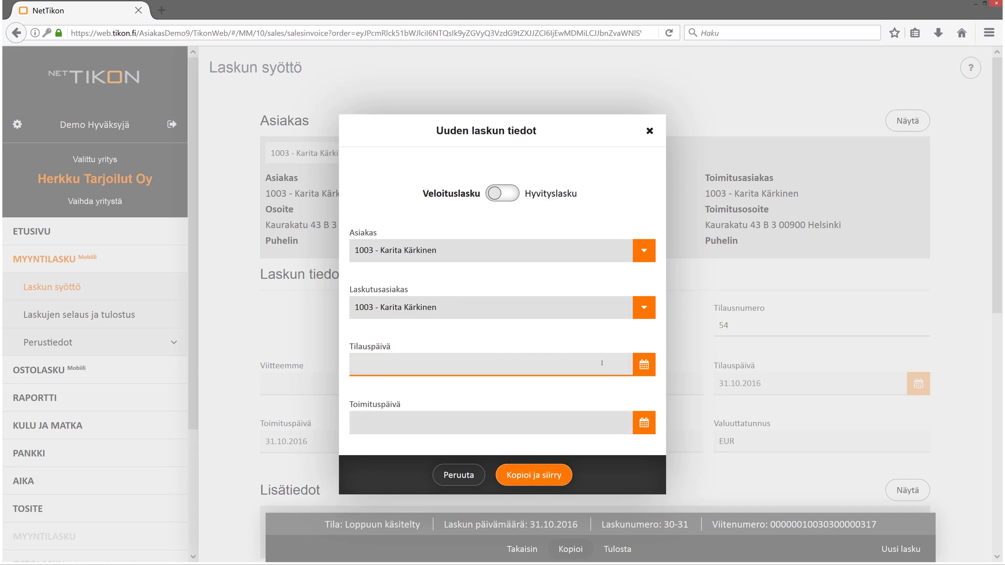
click(644, 365)
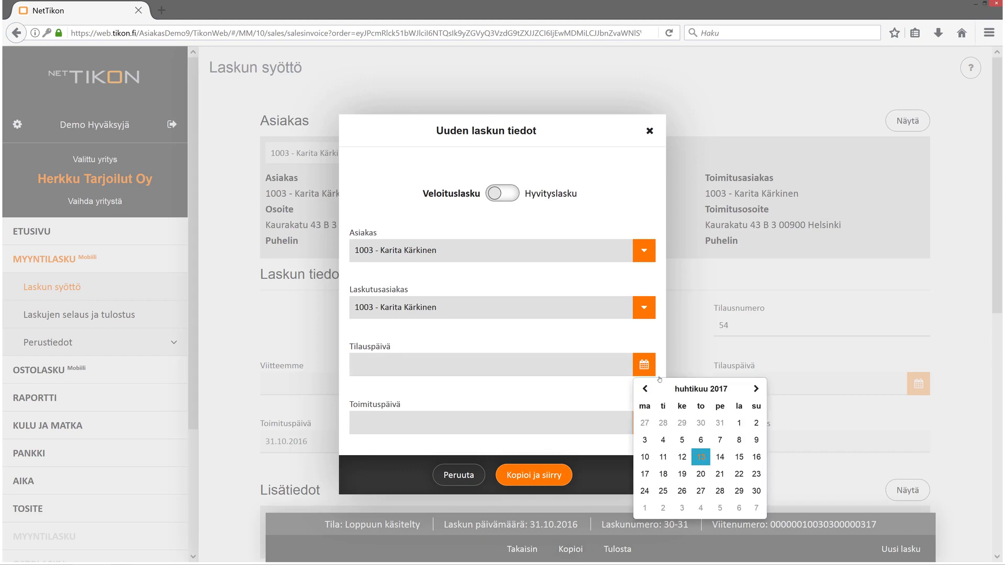
click(701, 457)
click(644, 423)
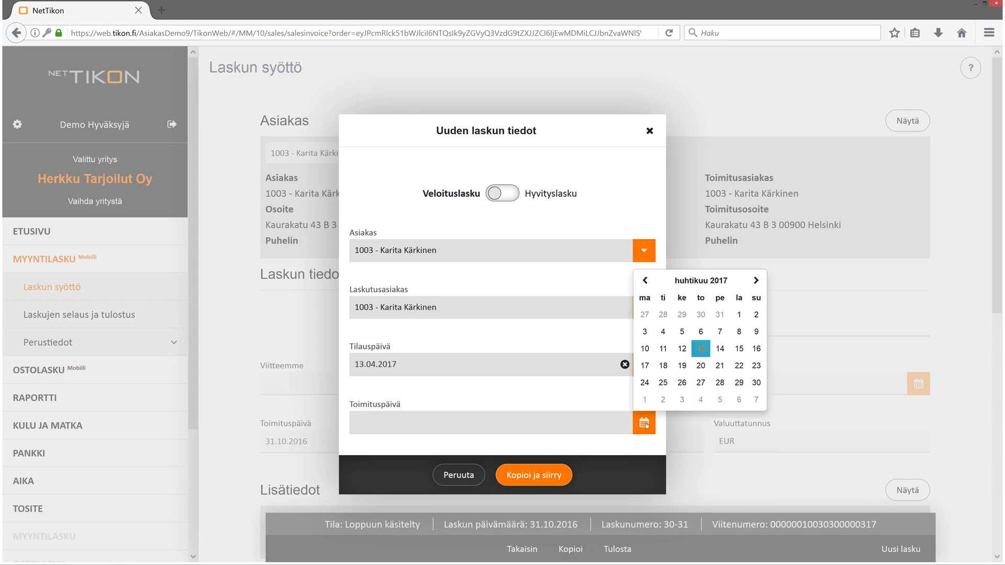
click(701, 349)
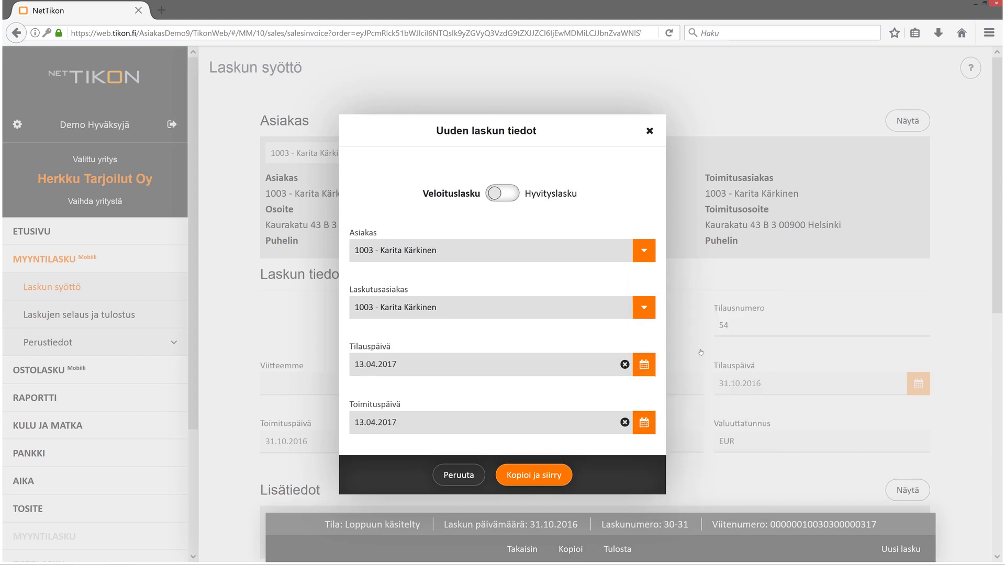
click(543, 464)
- Look through the copied invoice's basic details, product rows, totals and billing status
scroll(539, 419, down, 3)
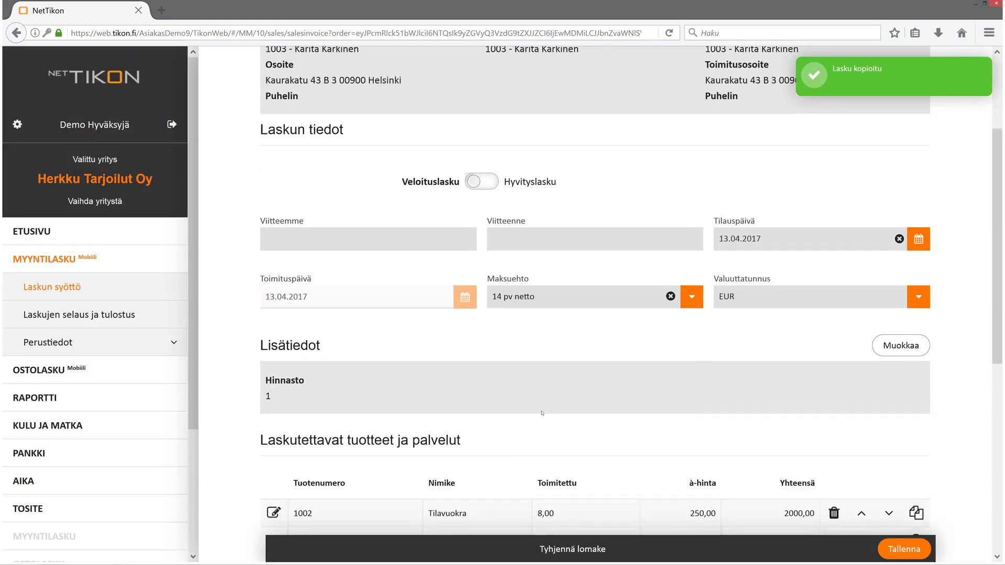
scroll(543, 412, down, 3)
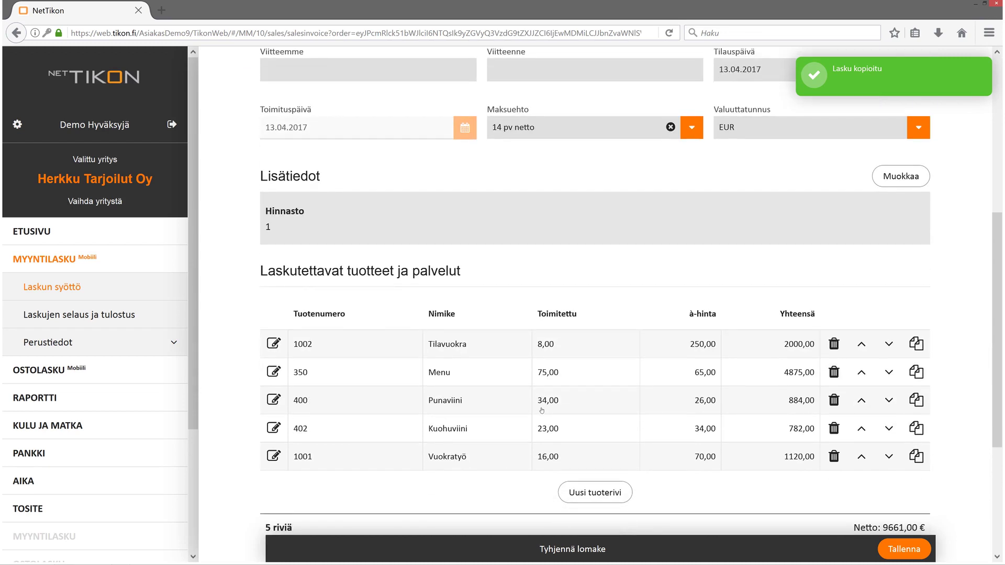
scroll(542, 408, down, 3)
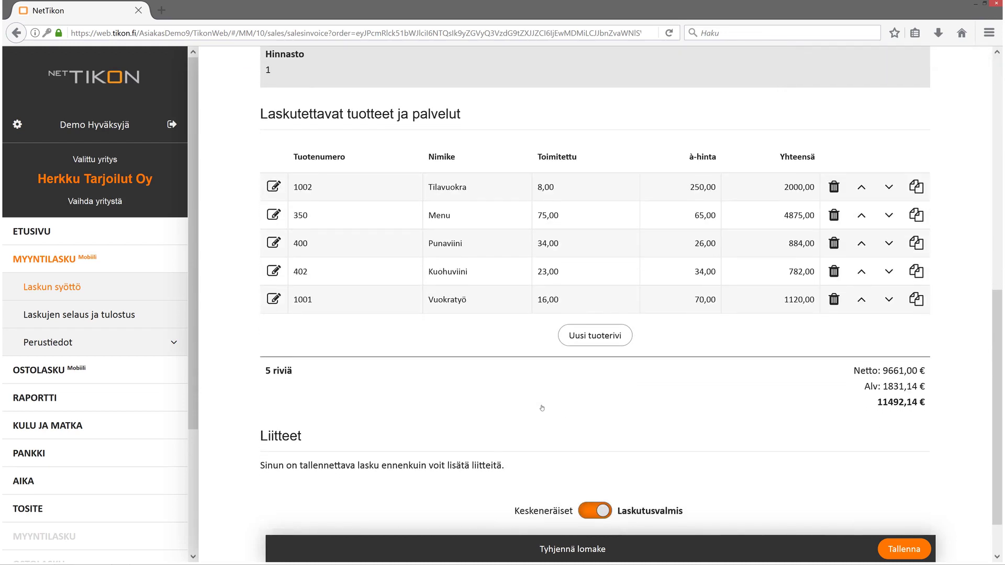
scroll(543, 408, down, 1)
scroll(543, 407, up, 2)
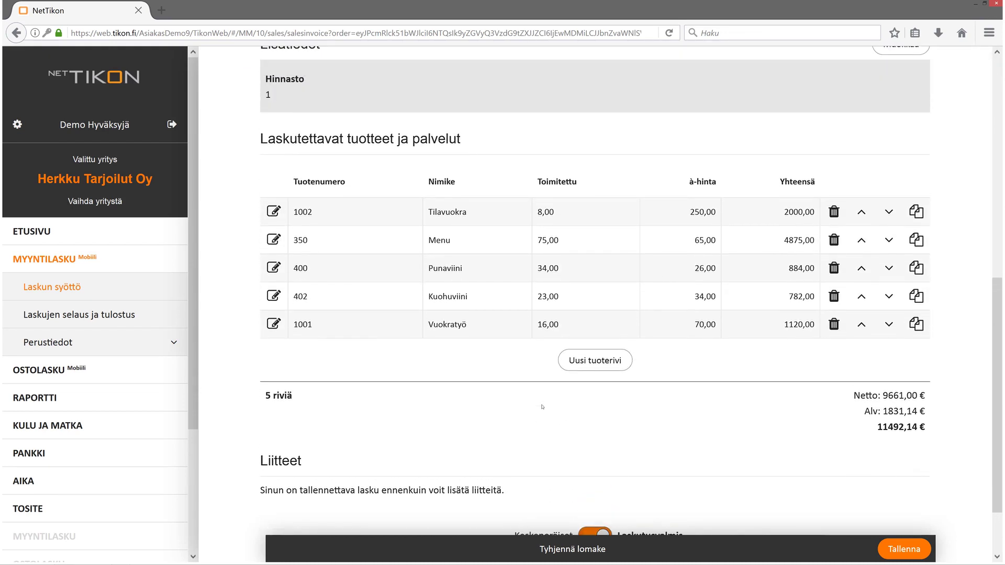
scroll(542, 407, up, 3)
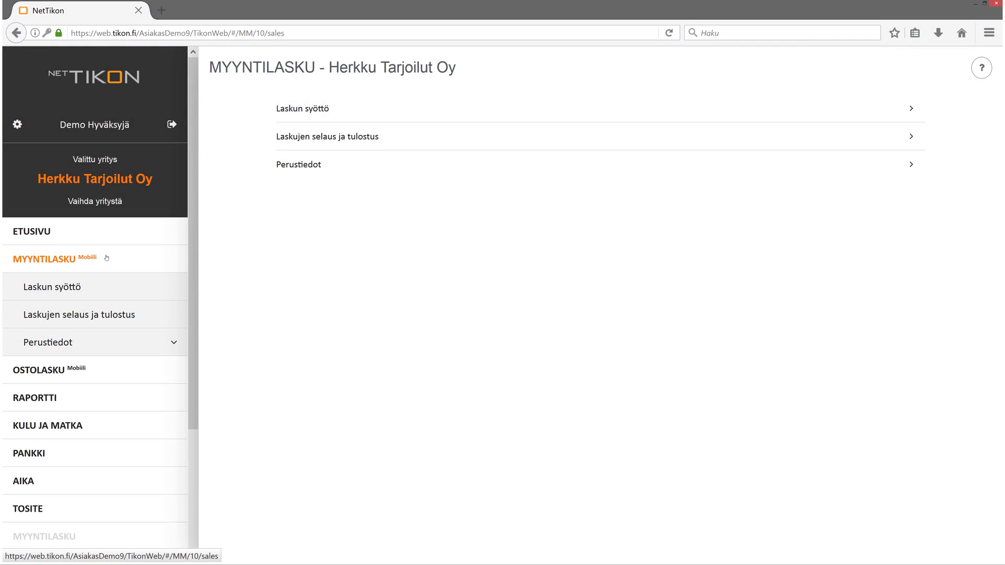
- Reprint the Verkkolasku invoice listed under Uusintatulostus in Laskujen selaus ja tulostus
click(134, 320)
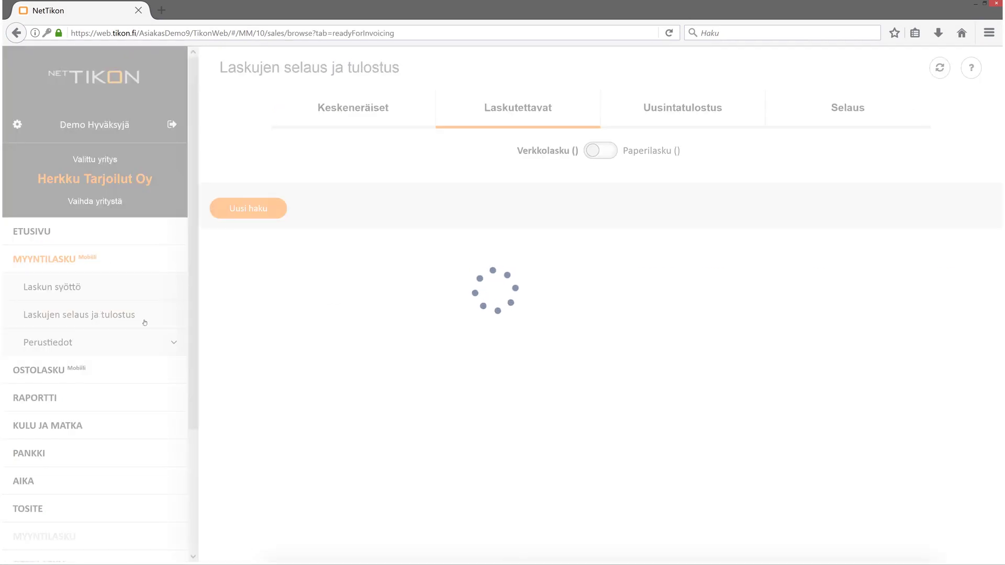
click(701, 116)
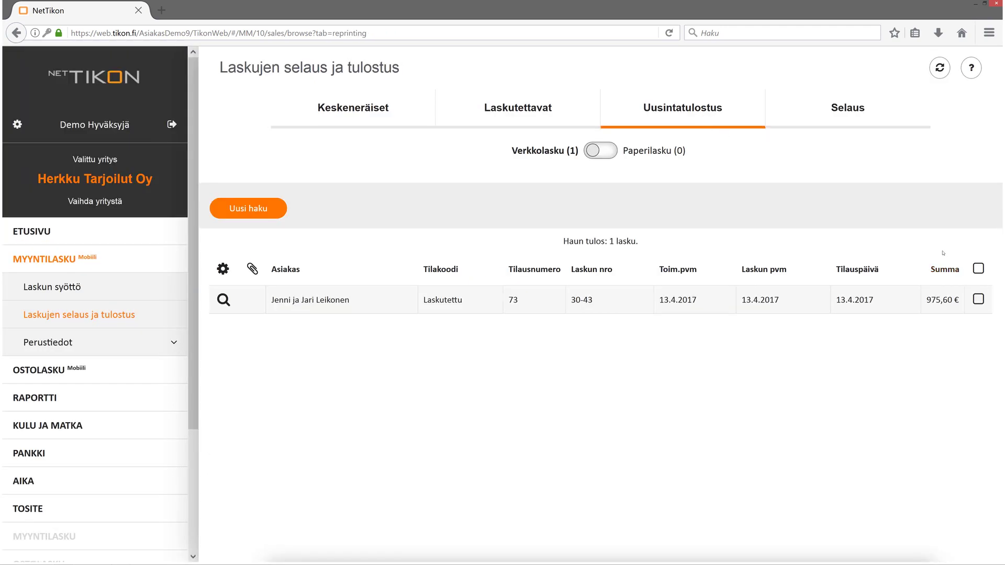
click(979, 301)
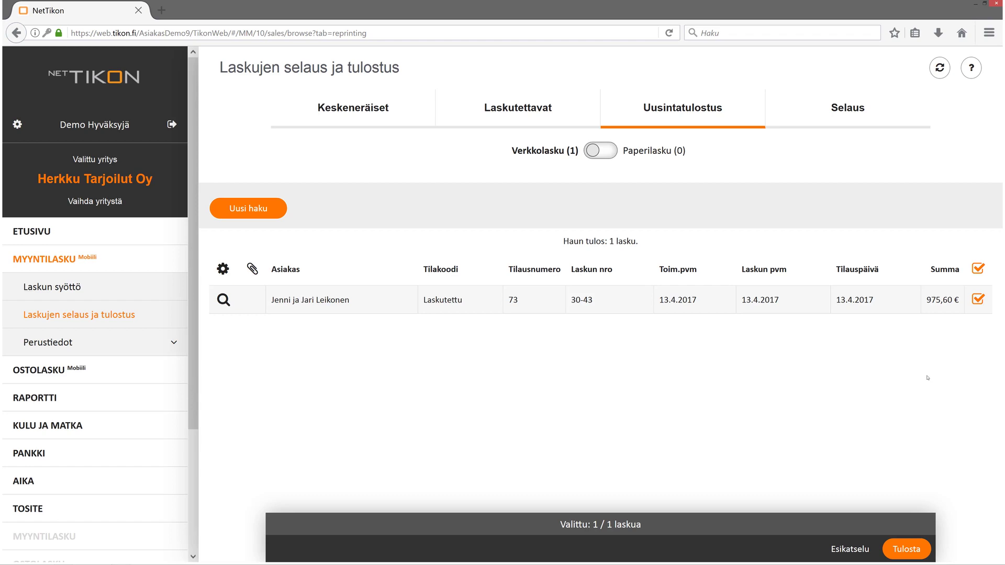
click(910, 551)
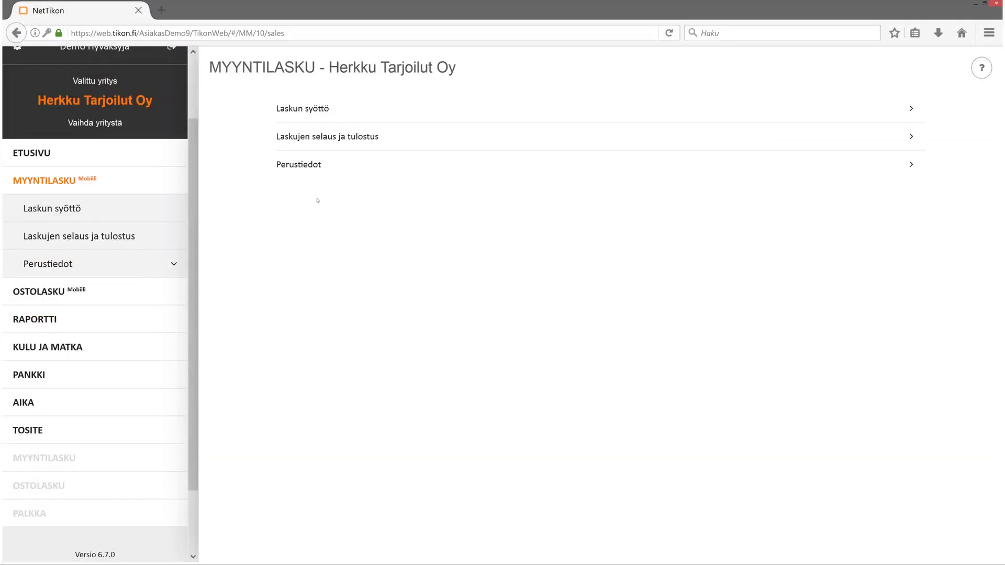
- Look through the Asiakkaat register under Perustiedot, open the fourth listed customer's record for editing and save it
click(309, 167)
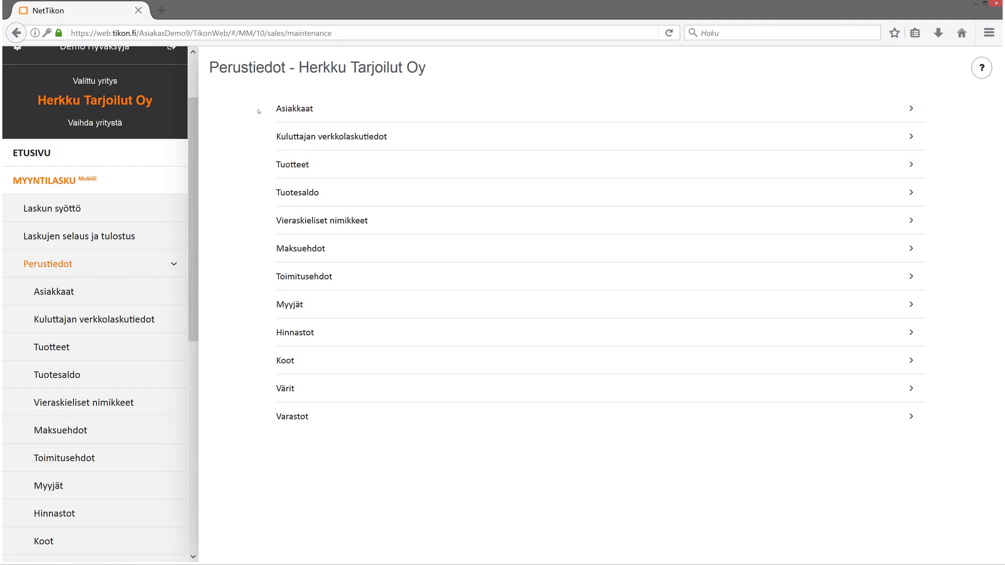
click(291, 109)
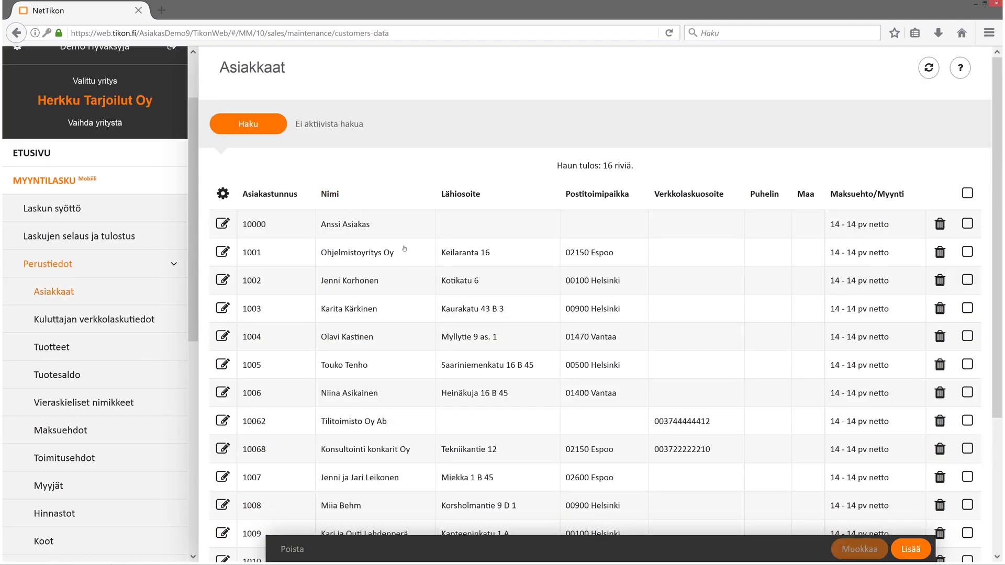
scroll(403, 245, down, 5)
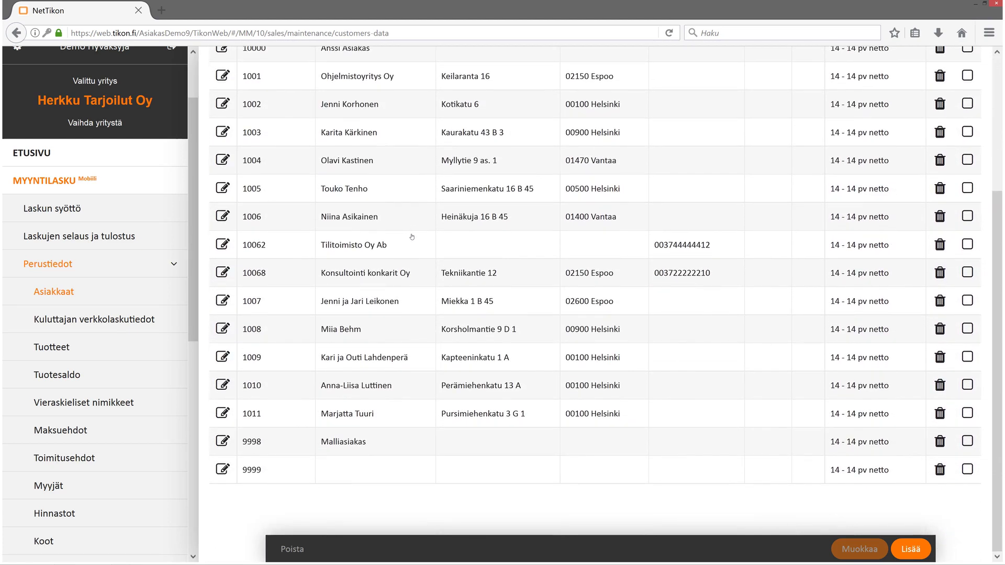
scroll(411, 236, up, 2)
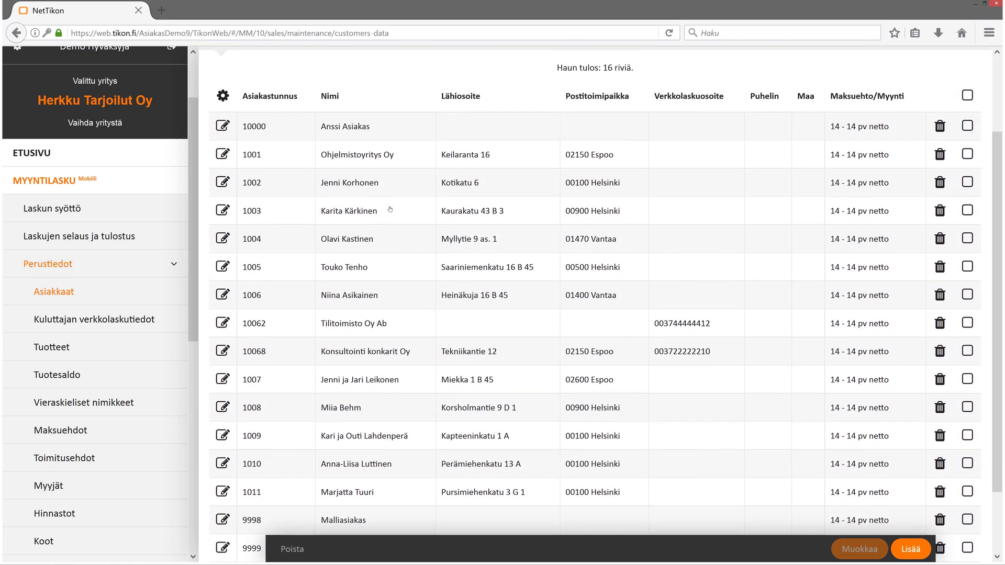
click(223, 210)
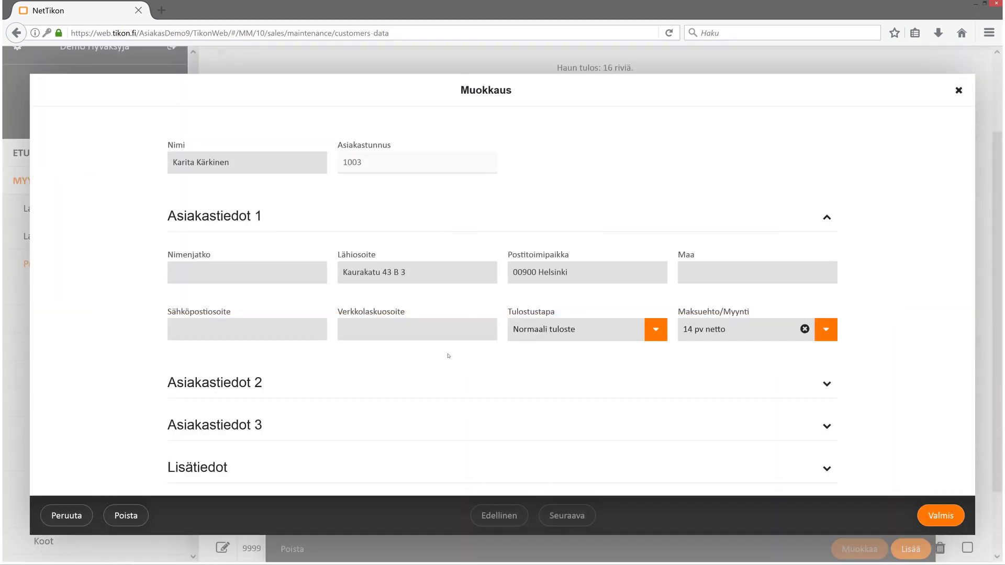
click(949, 515)
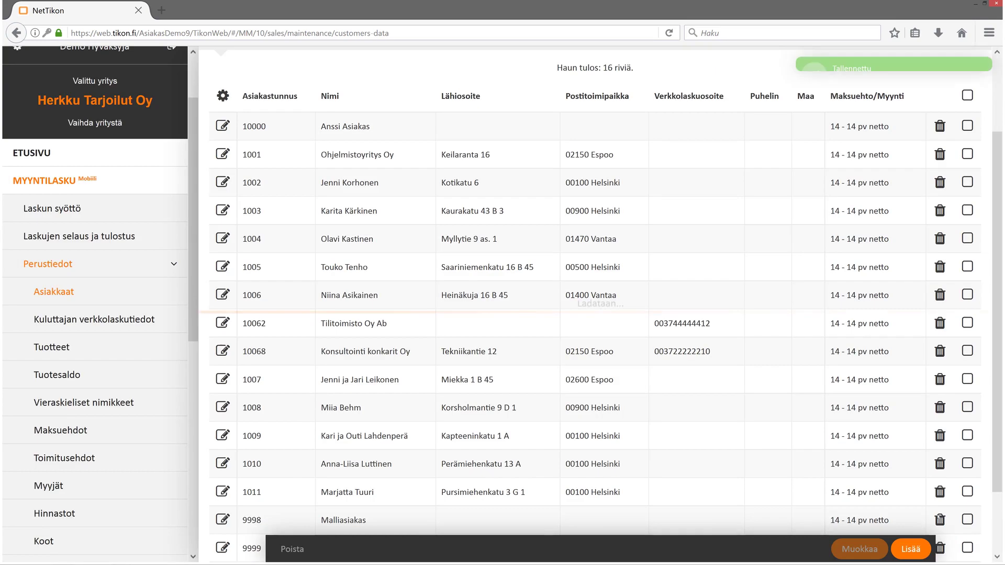
- Add a new customer based on the Malliasiakas template, name it "Asiakas" and save the record
click(912, 550)
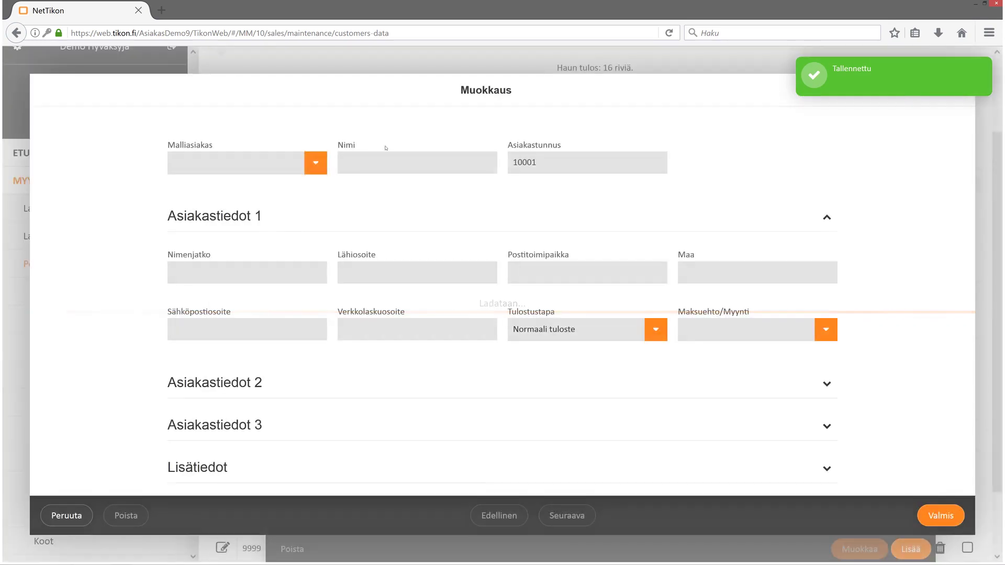
click(316, 165)
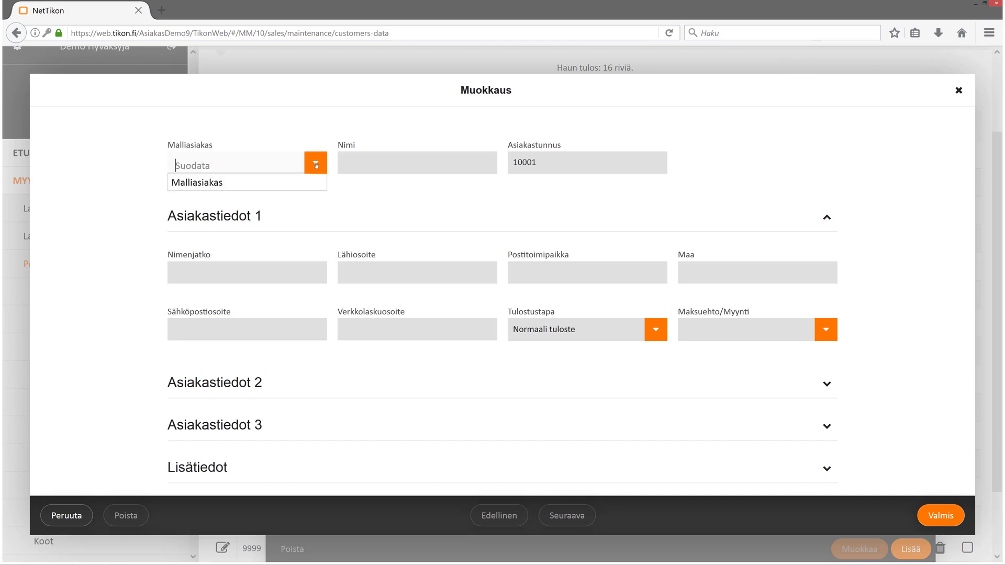
click(208, 183)
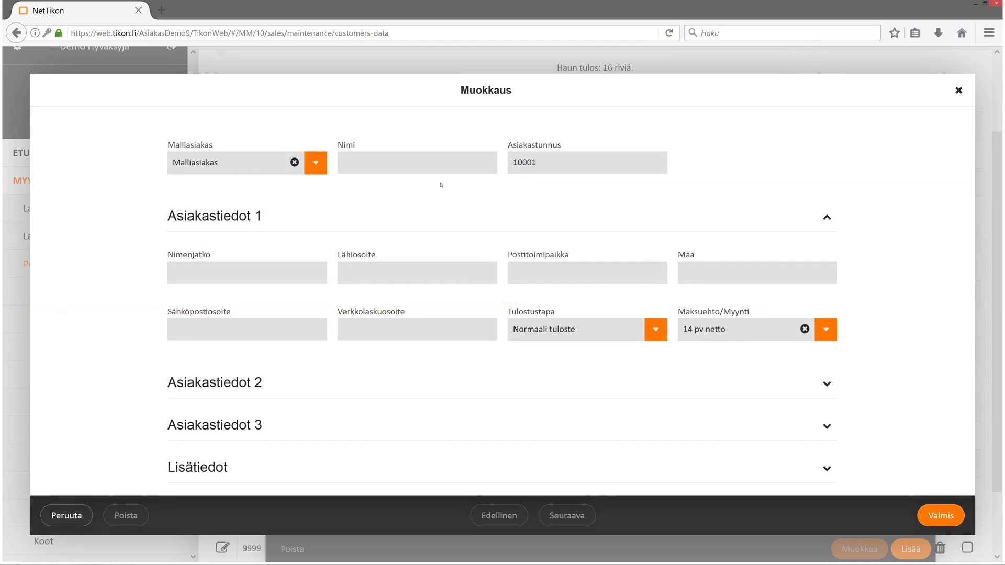
click(398, 165)
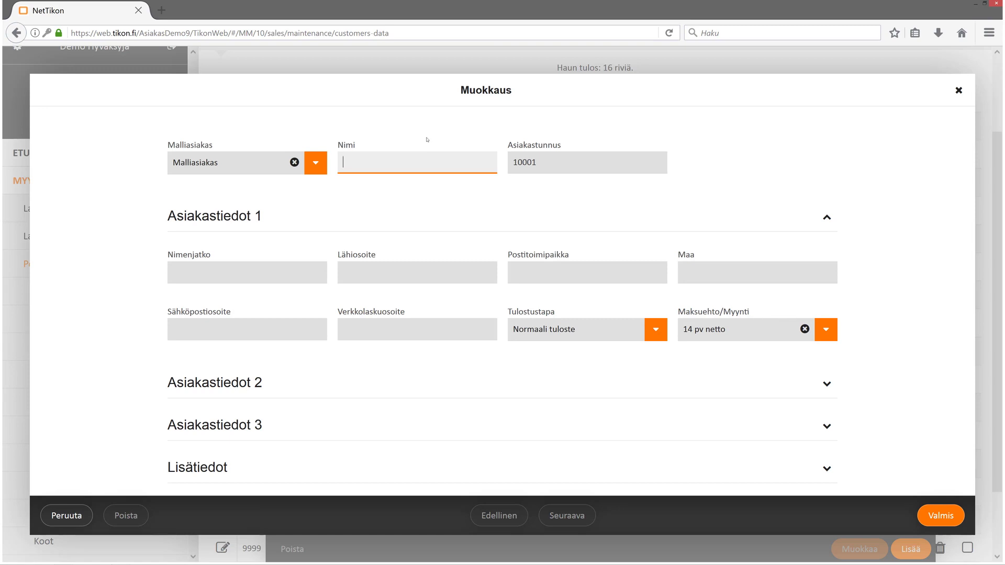
text(Asiakas)
click(942, 517)
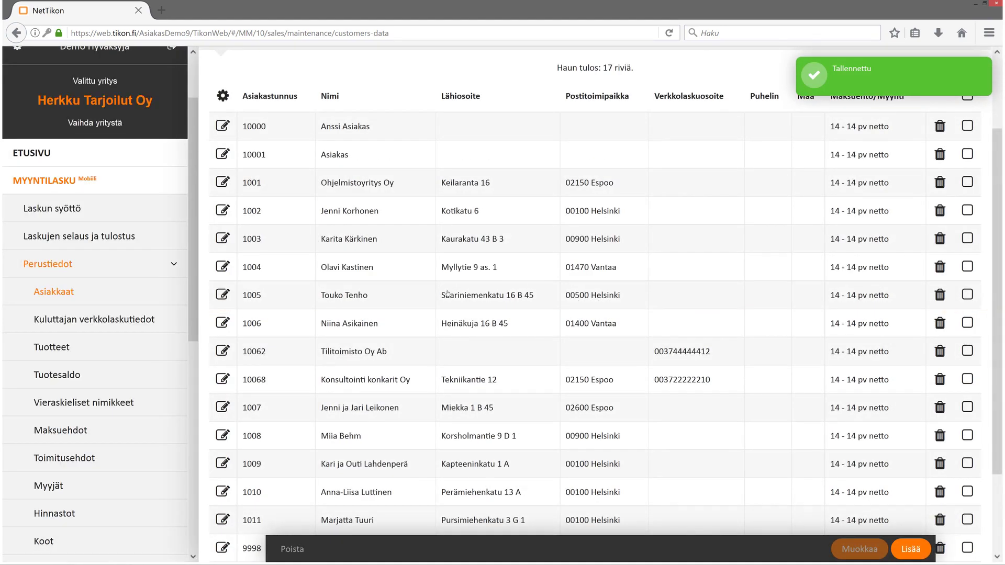
- Show the filtering, grouping, column and export tools of the Asiakkaat register and look through the customer list
scroll(447, 293, up, 2)
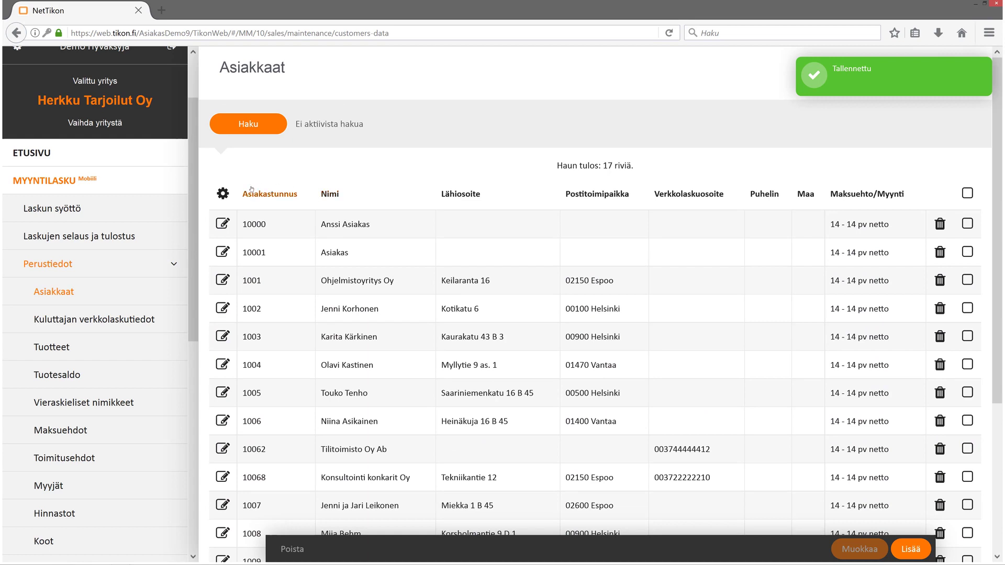
click(223, 195)
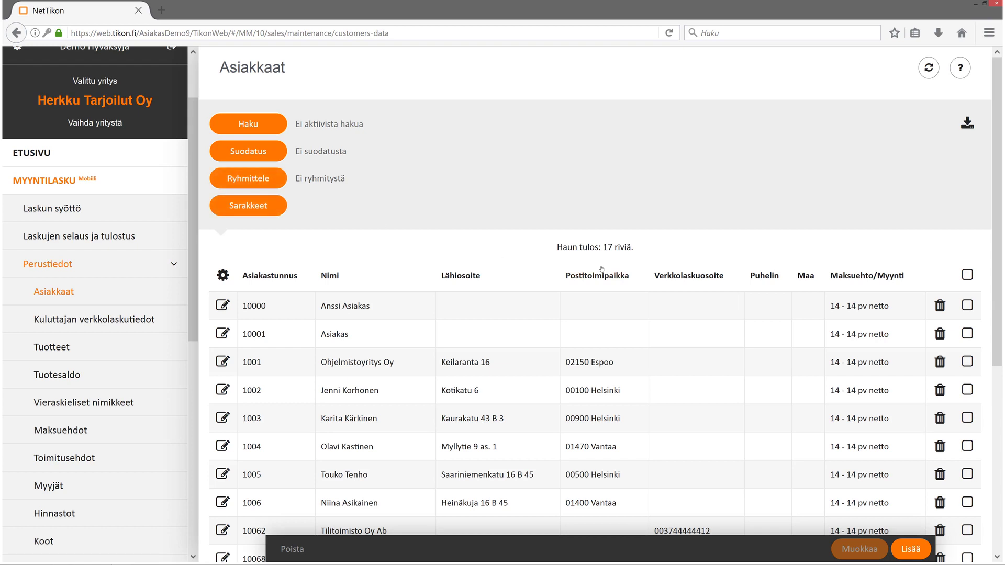
scroll(601, 269, down, 2)
scroll(602, 269, up, 2)
scroll(597, 194, down, 2)
scroll(597, 188, up, 2)
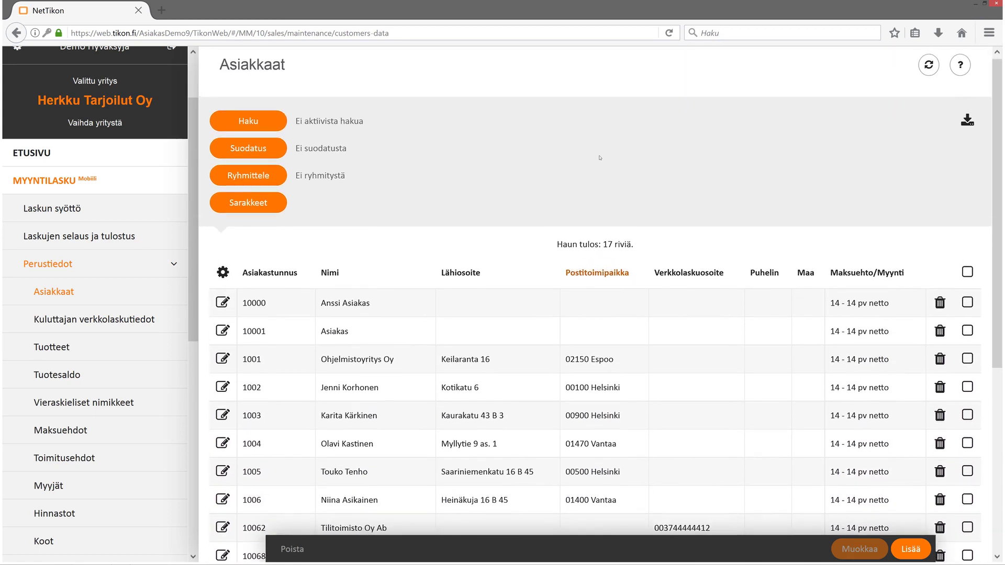
click(968, 125)
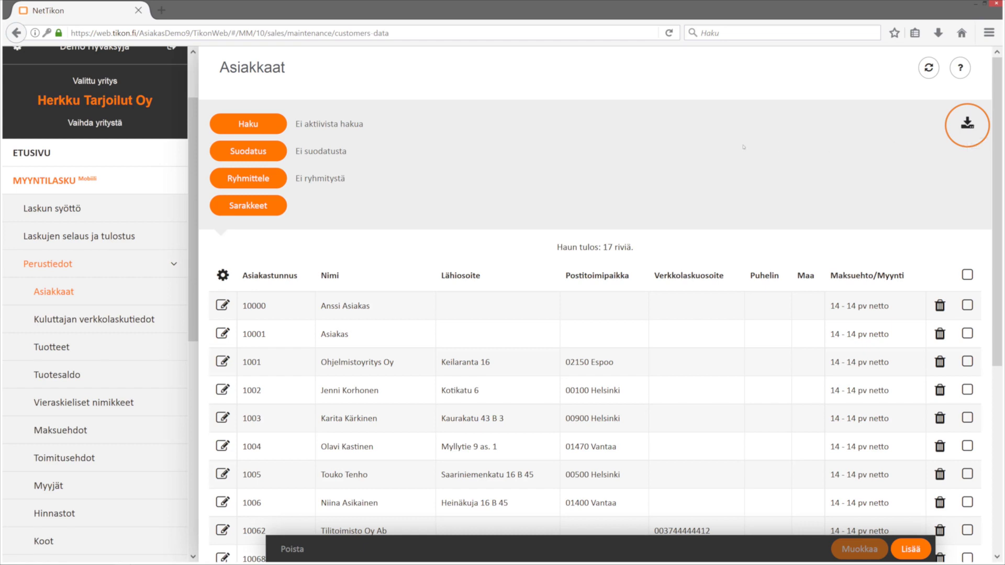
scroll(651, 184, down, 5)
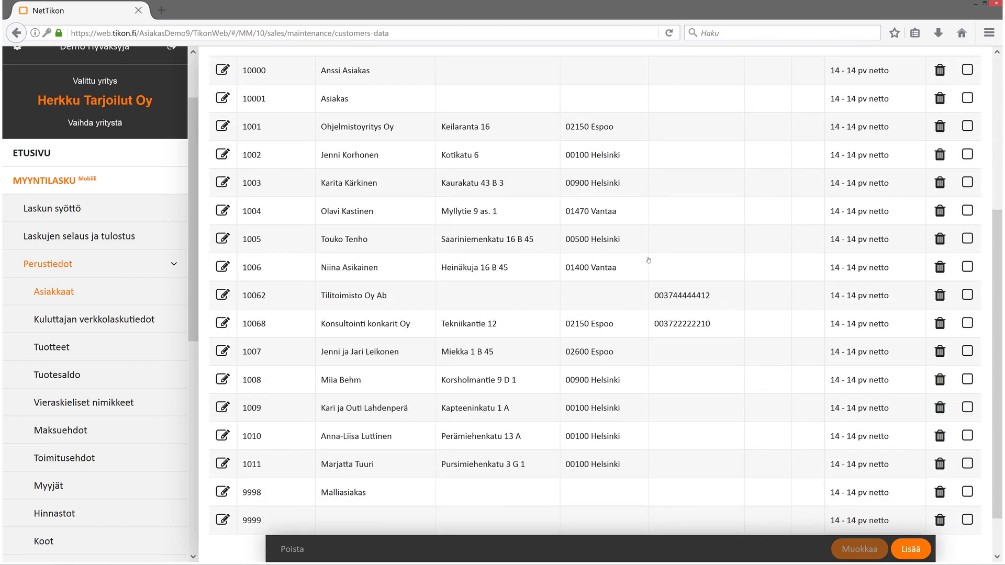
- Open the Tuotteet register under Perustiedot and look through the product list
click(68, 347)
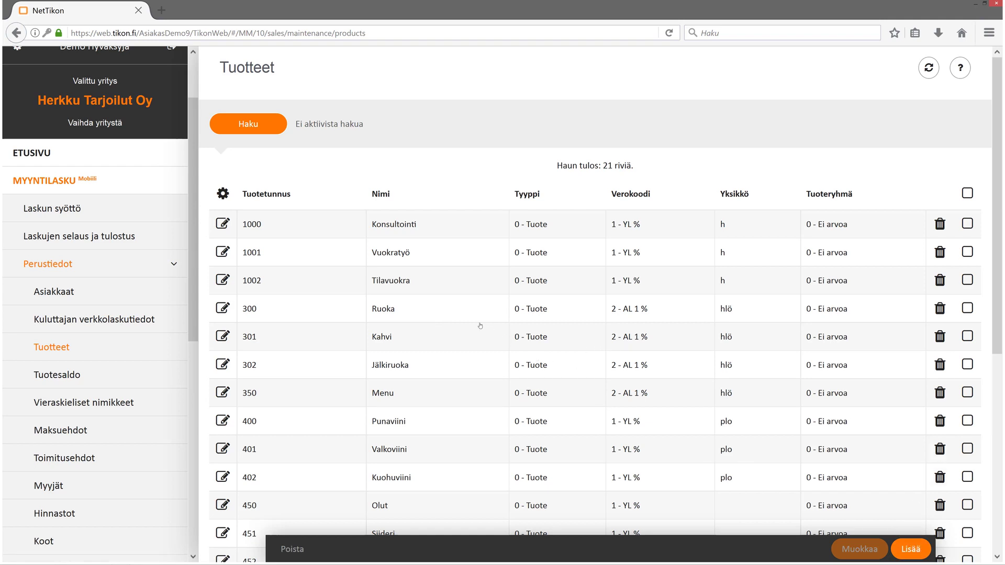
scroll(480, 326, down, 3)
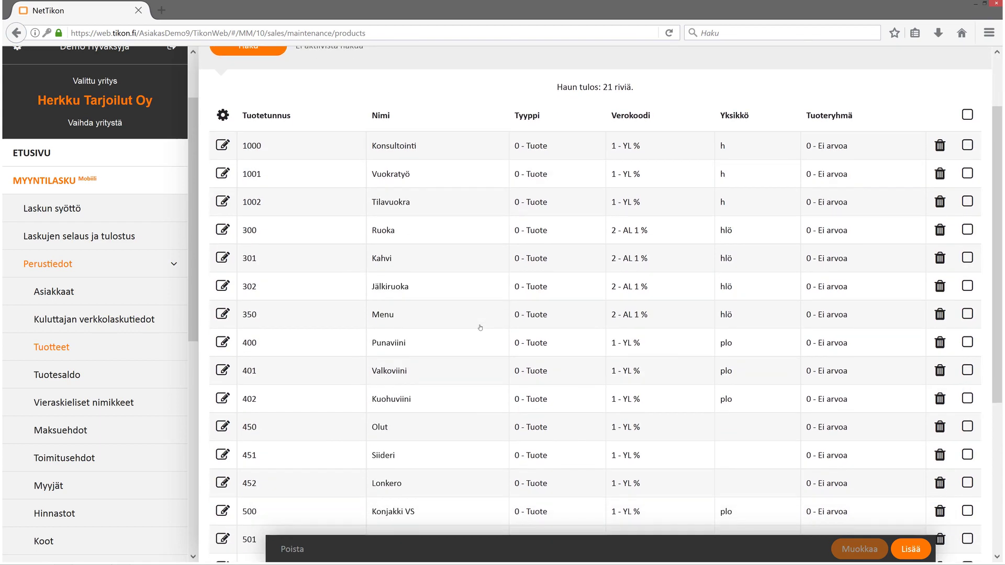
scroll(480, 328, down, 3)
scroll(495, 330, up, 3)
- Add a new product based on the Tuote 10% model product and save it
click(911, 550)
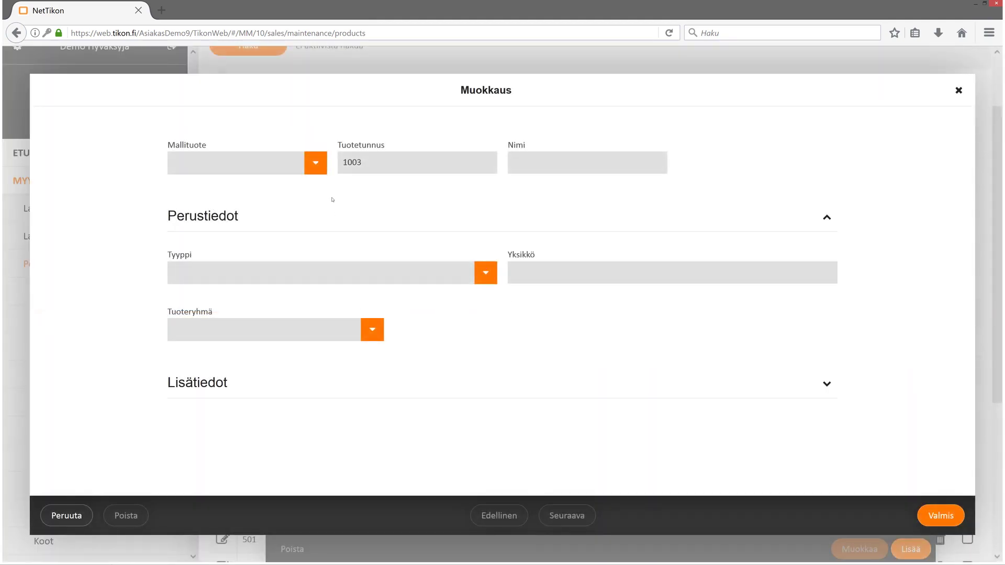
click(316, 162)
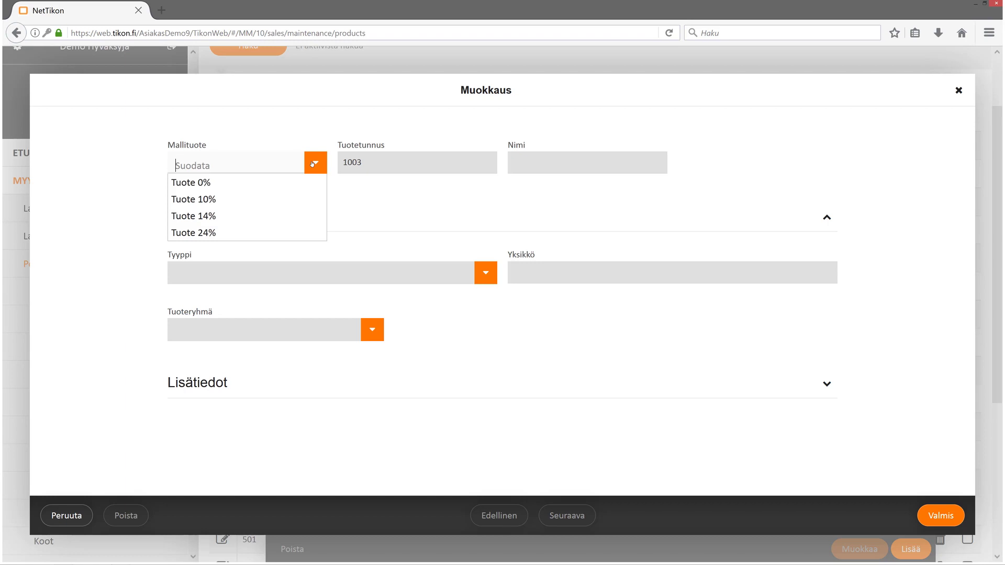
click(213, 201)
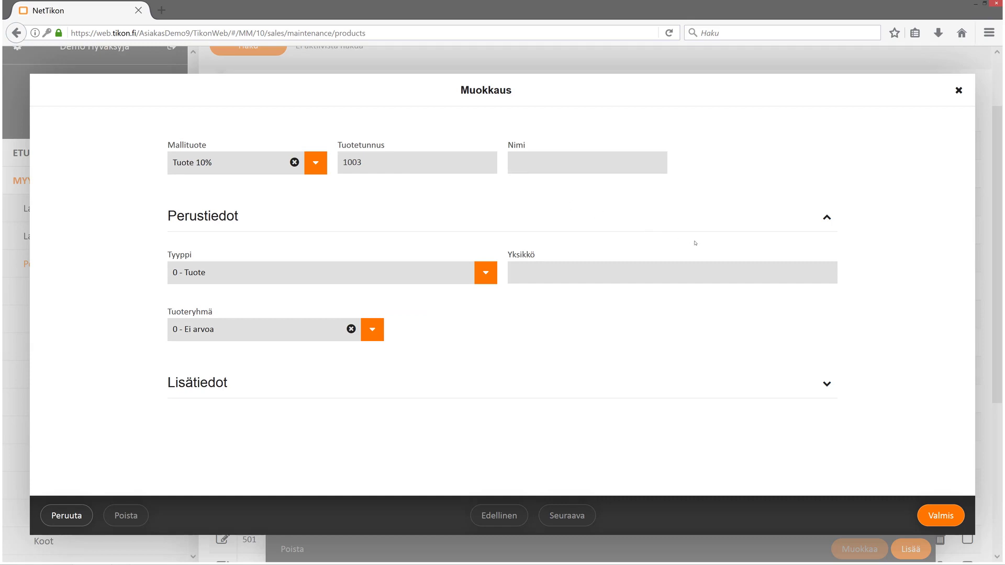
click(945, 516)
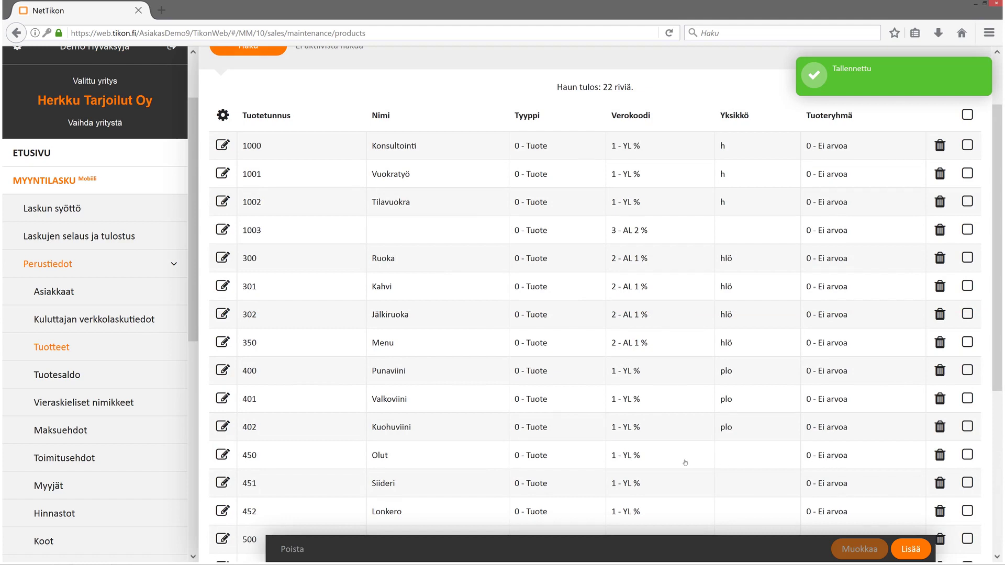
- Delete the unnamed product 1003 from the Tuotteet register and look over the remaining product list
scroll(677, 462, down, 3)
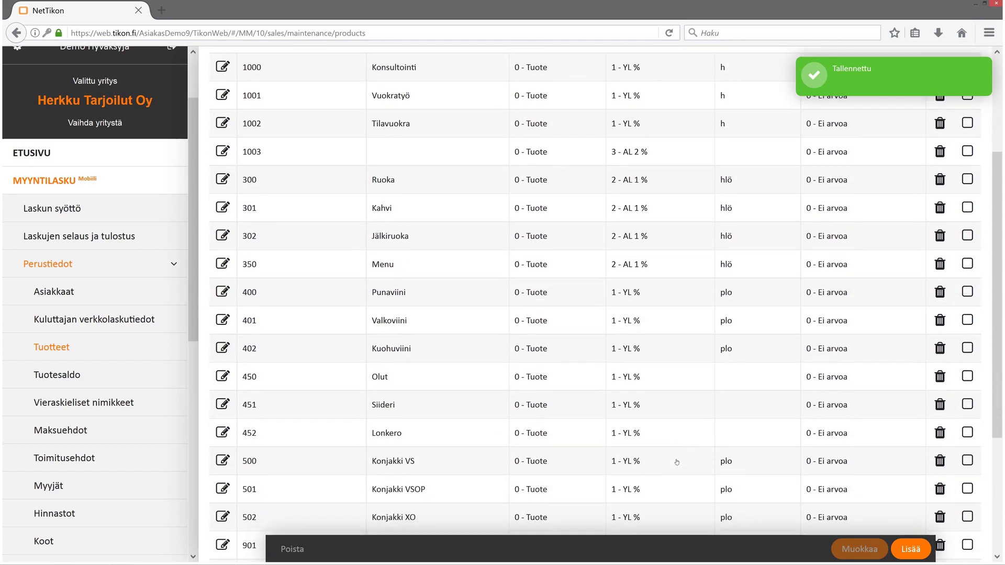
scroll(677, 463, up, 3)
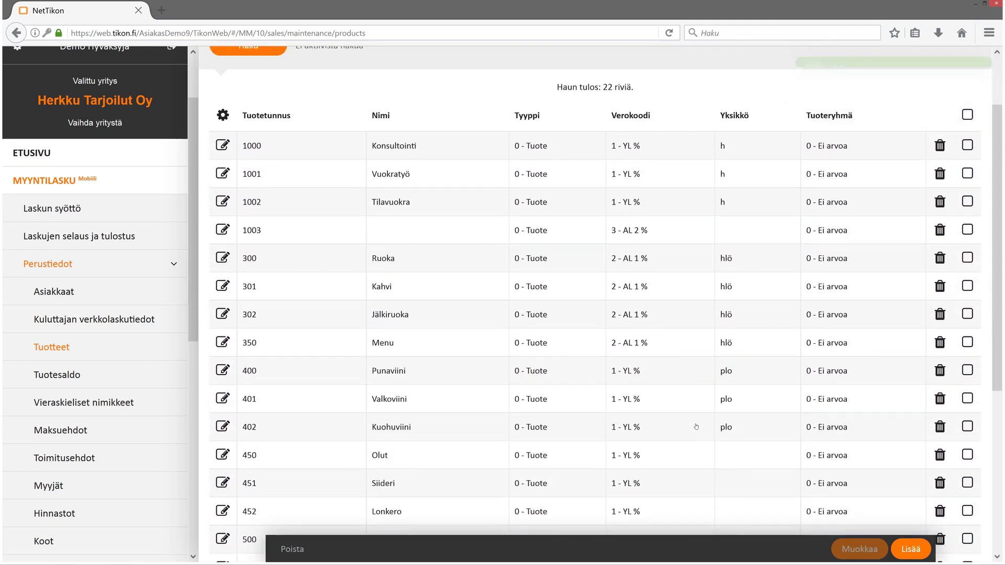
click(940, 231)
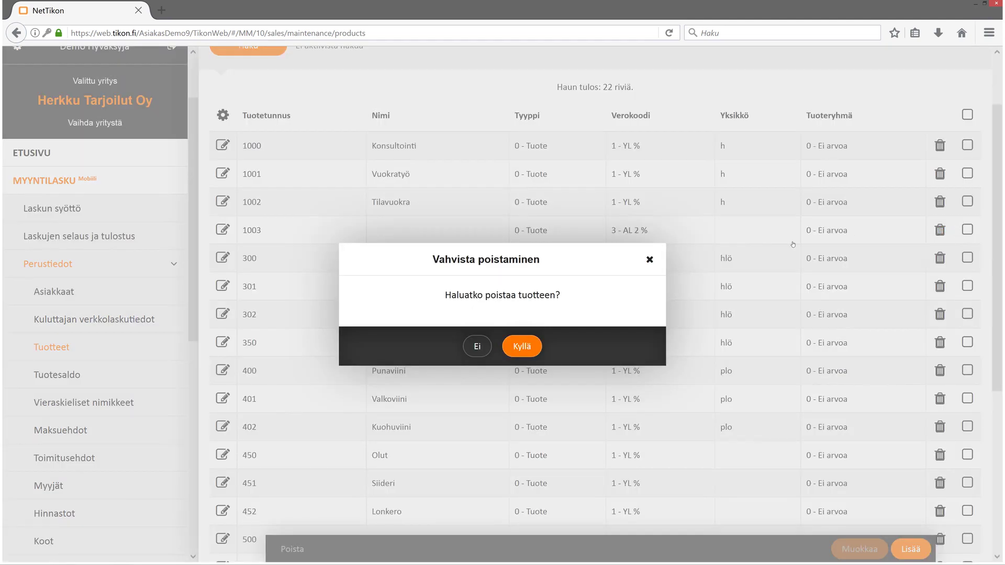
click(522, 347)
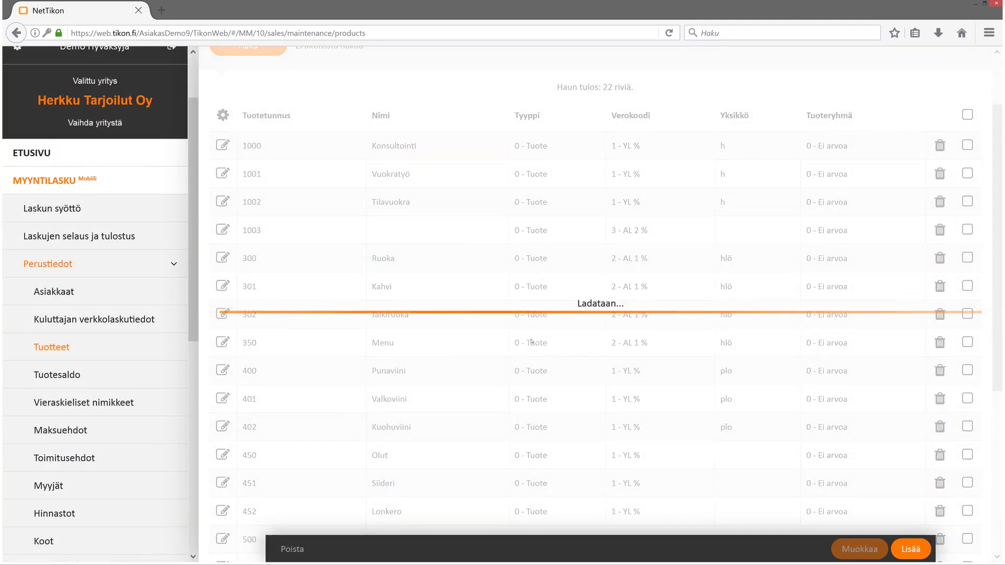
scroll(534, 340, down, 5)
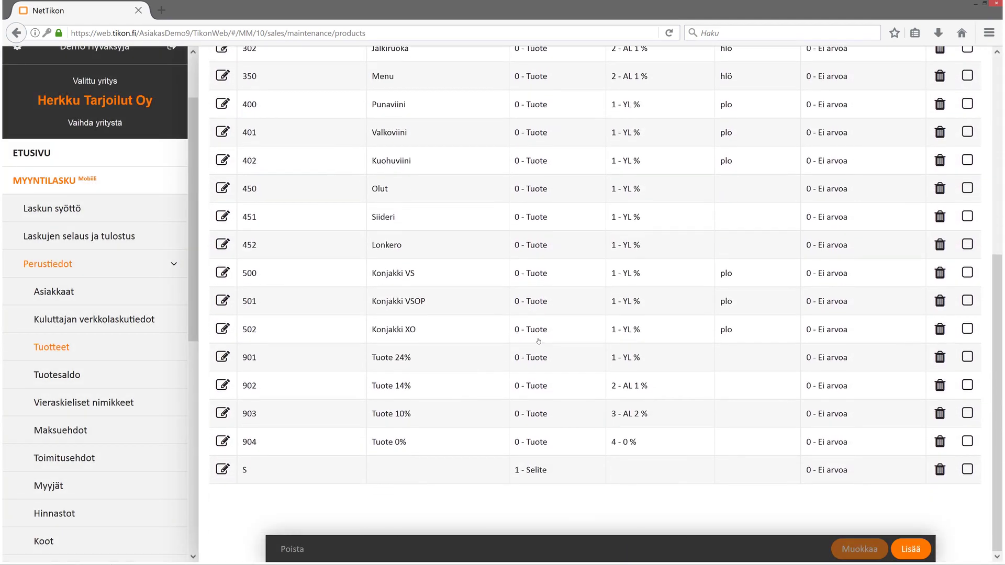
scroll(534, 340, up, 6)
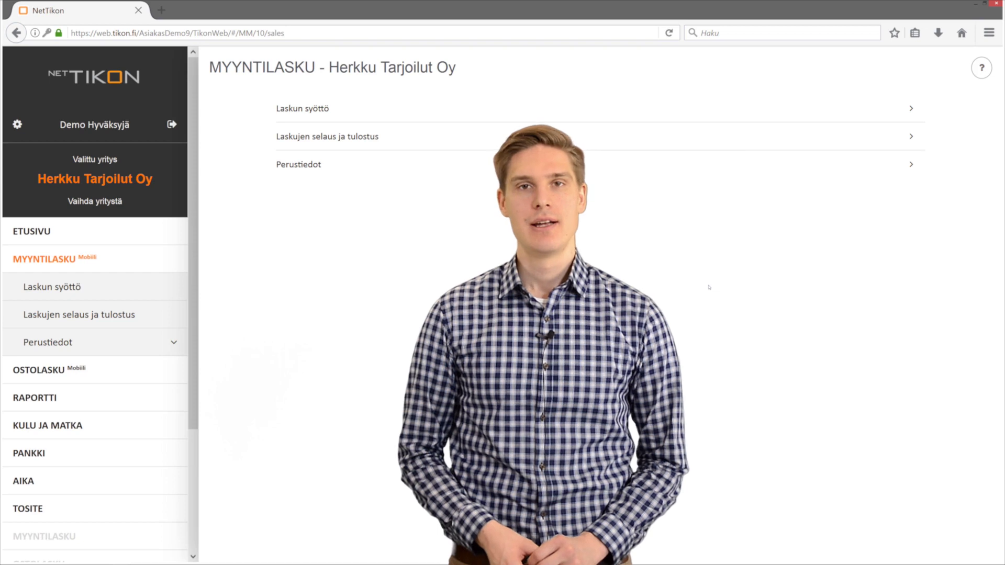